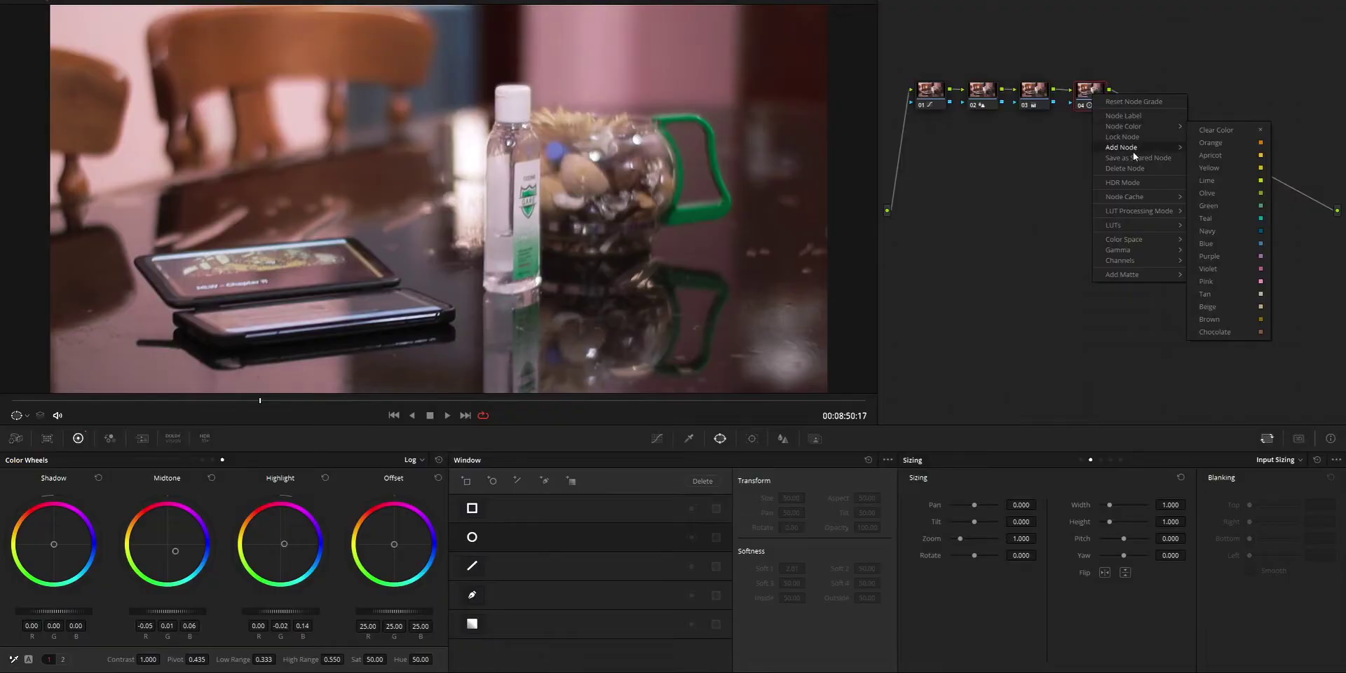
Add a serial node after node 04 with a Rectangle window narrowed tightly around the sanitizer bottle
left_click(1223, 150)
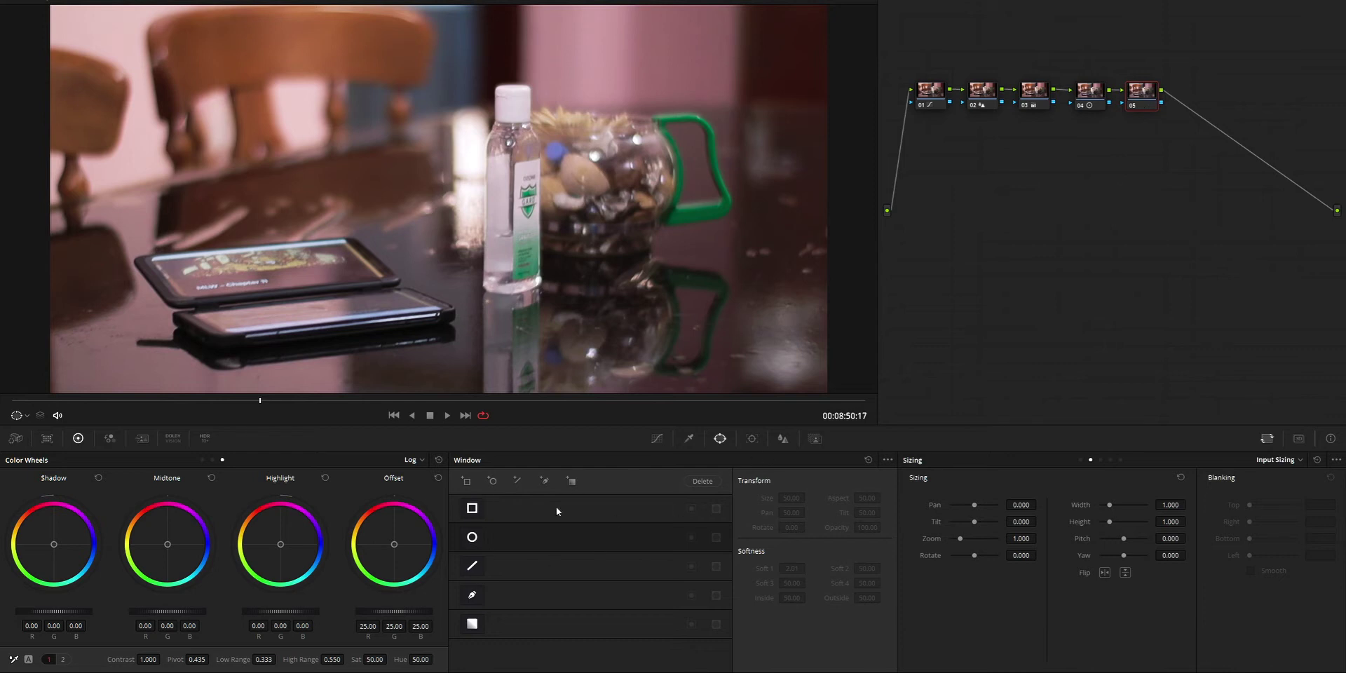
left_click(473, 509)
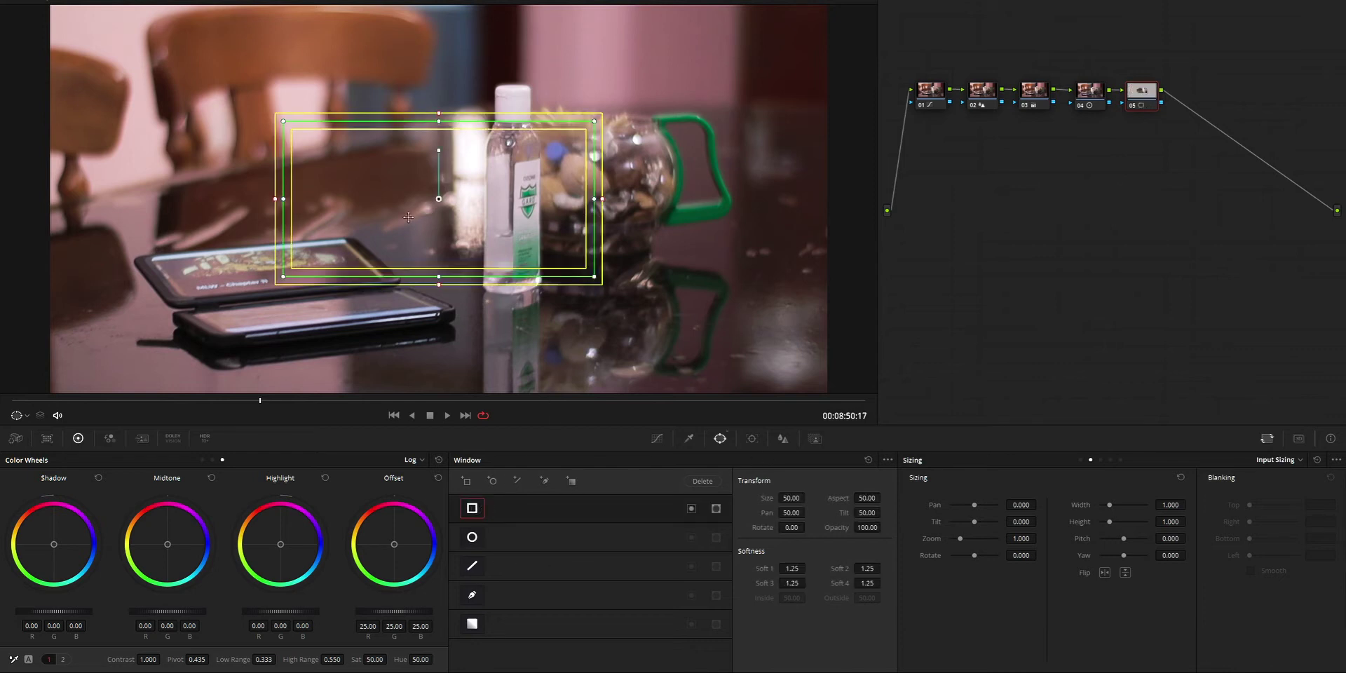
left_click_drag(282, 198, 485, 199)
left_click_drag(596, 203, 532, 203)
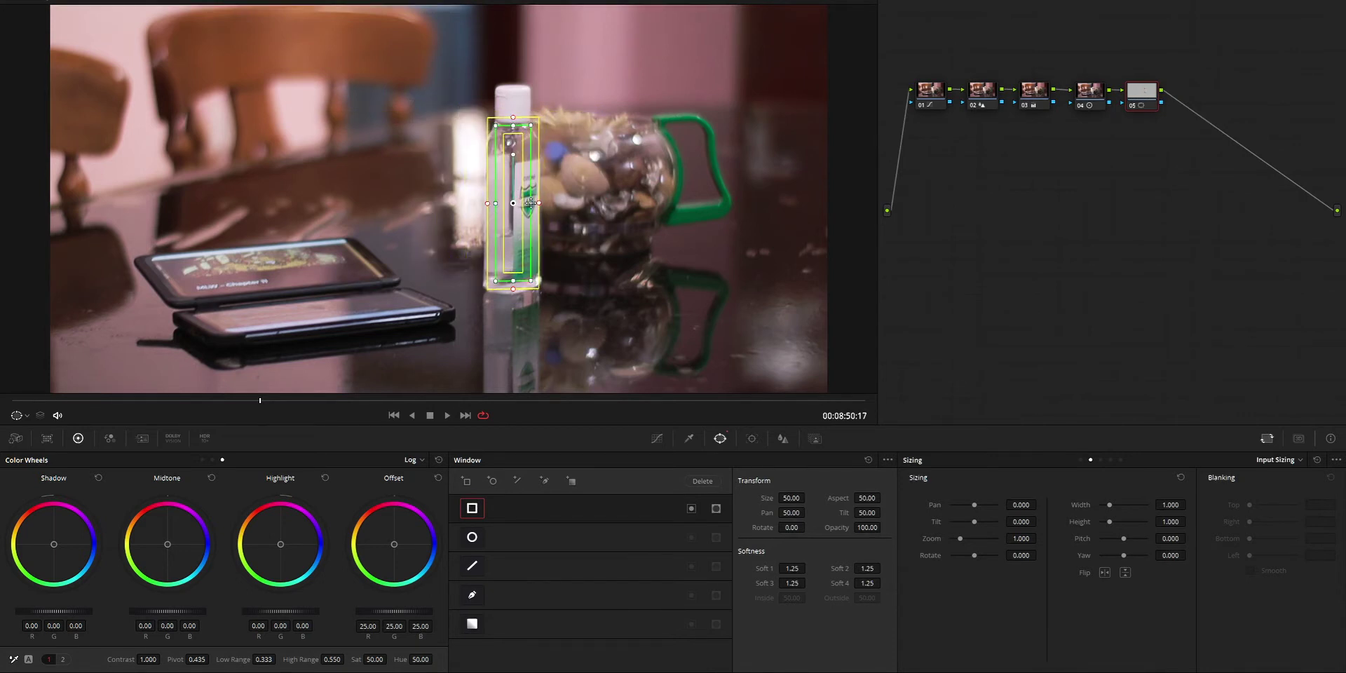
Show the window tracker and uncheck Rotate, keeping Pan, Tilt, Zoom and Perspective 3D
left_click(752, 438)
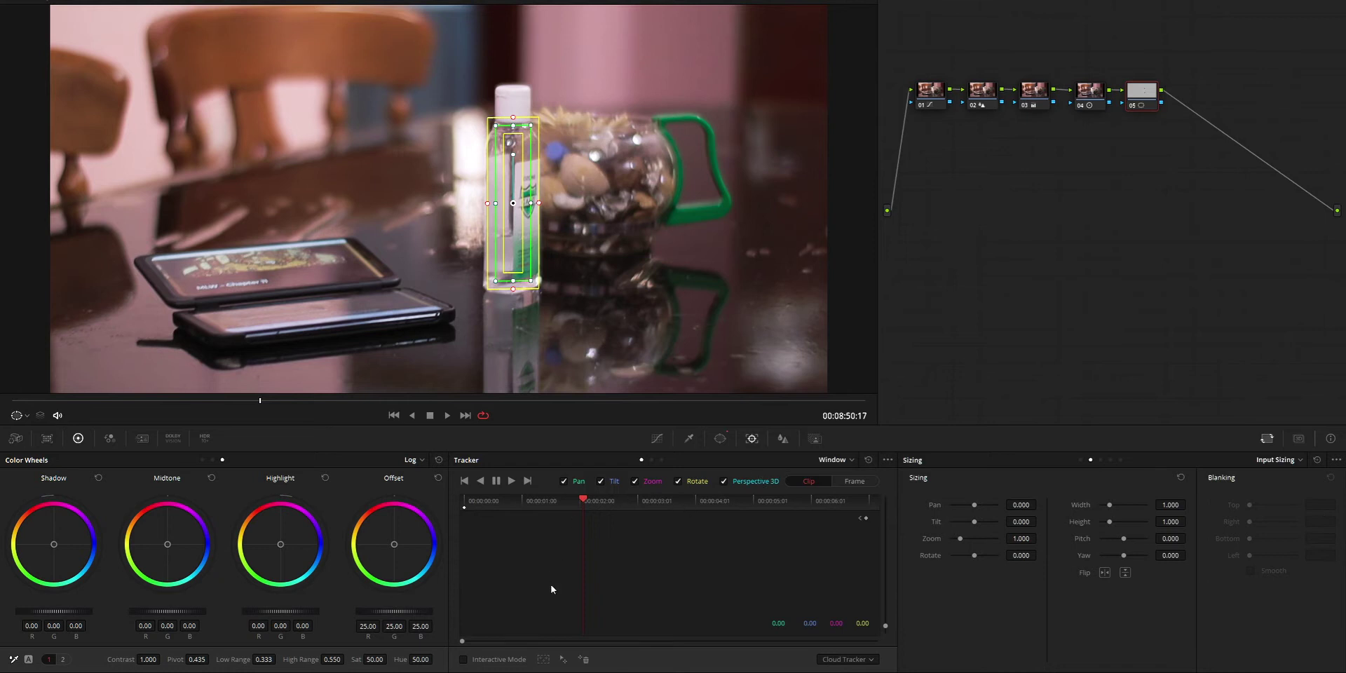
left_click(466, 483)
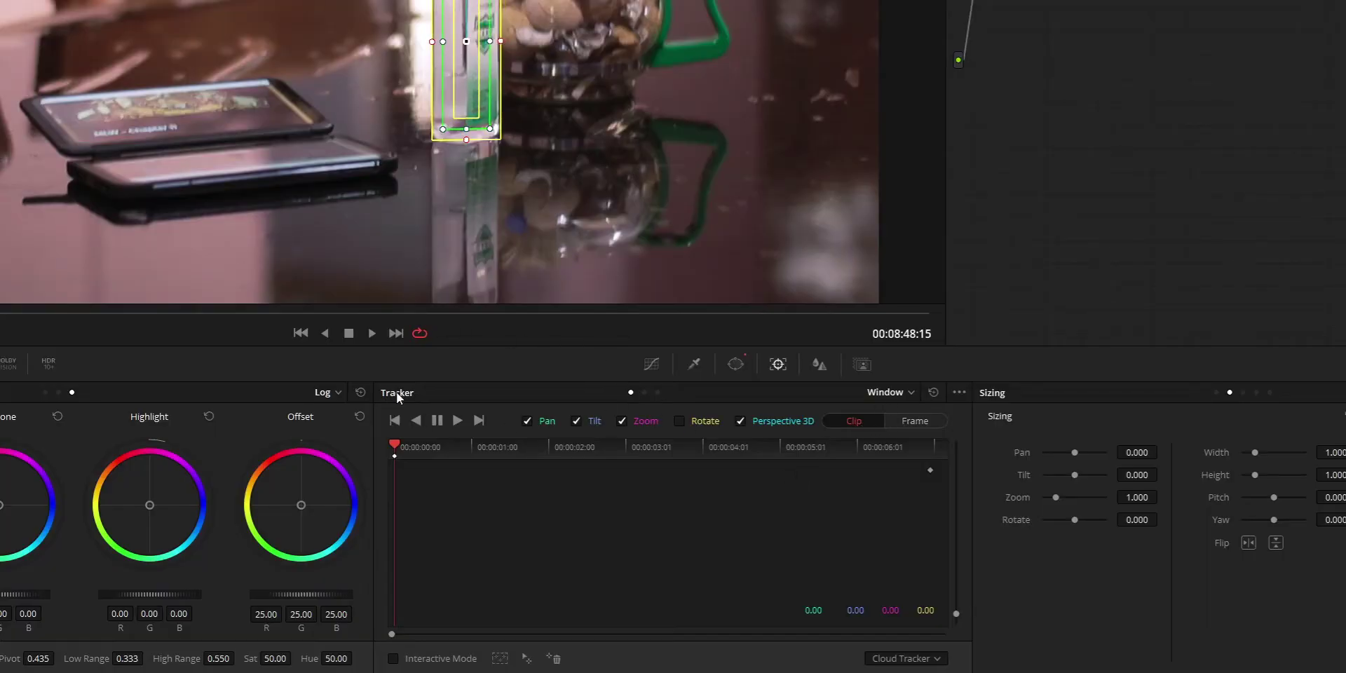
In Clip mode, move the window onto the glass jar and track it forward
left_click(457, 420)
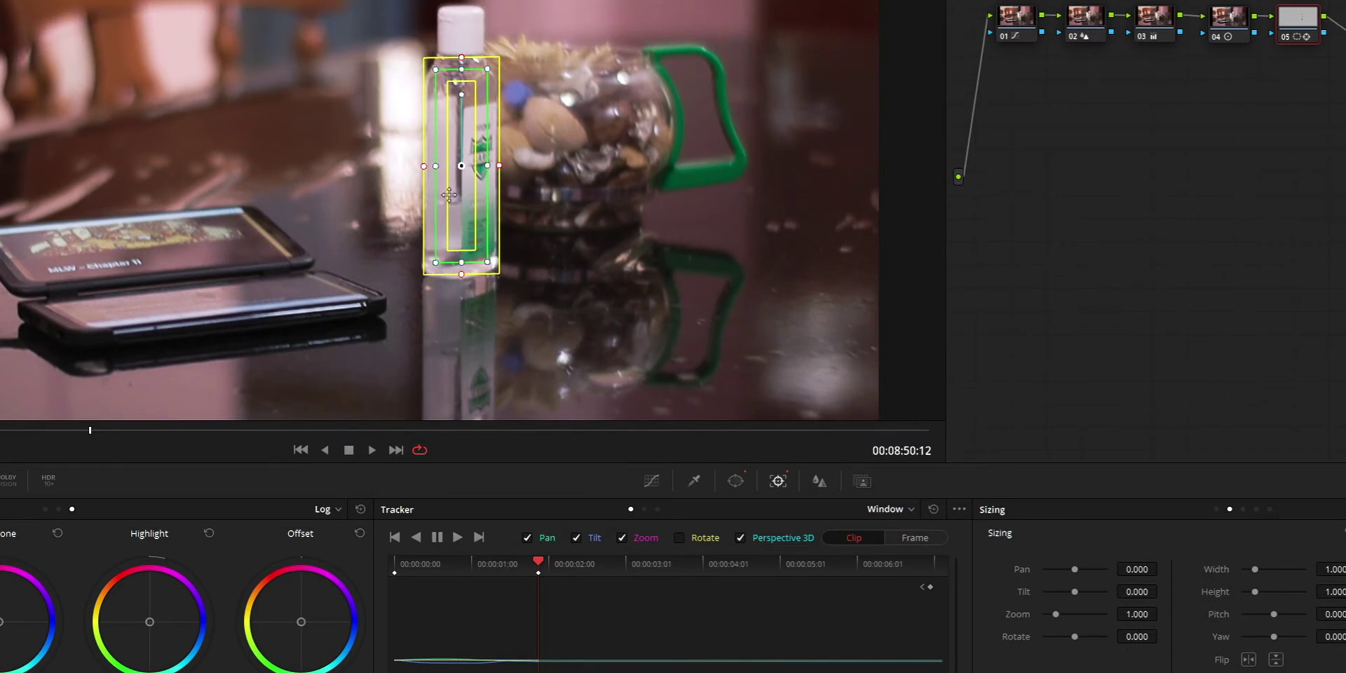
left_click_drag(449, 199, 562, 158)
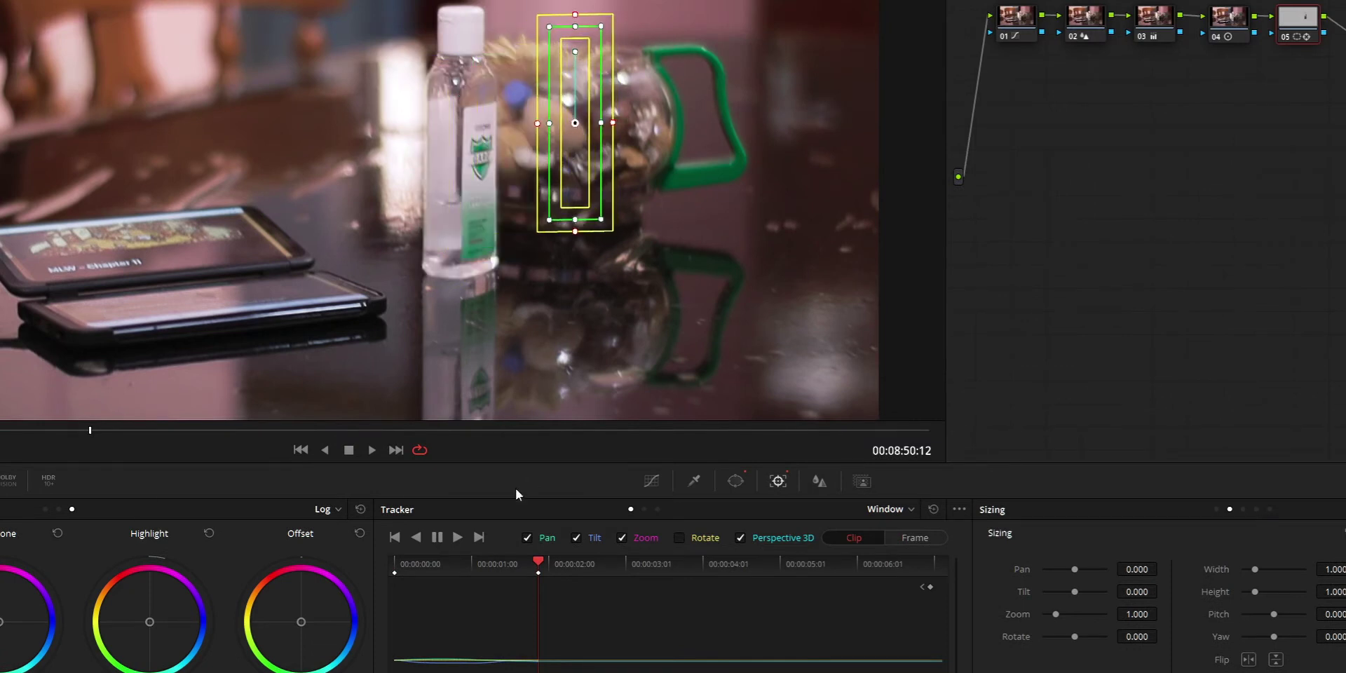
left_click(455, 538)
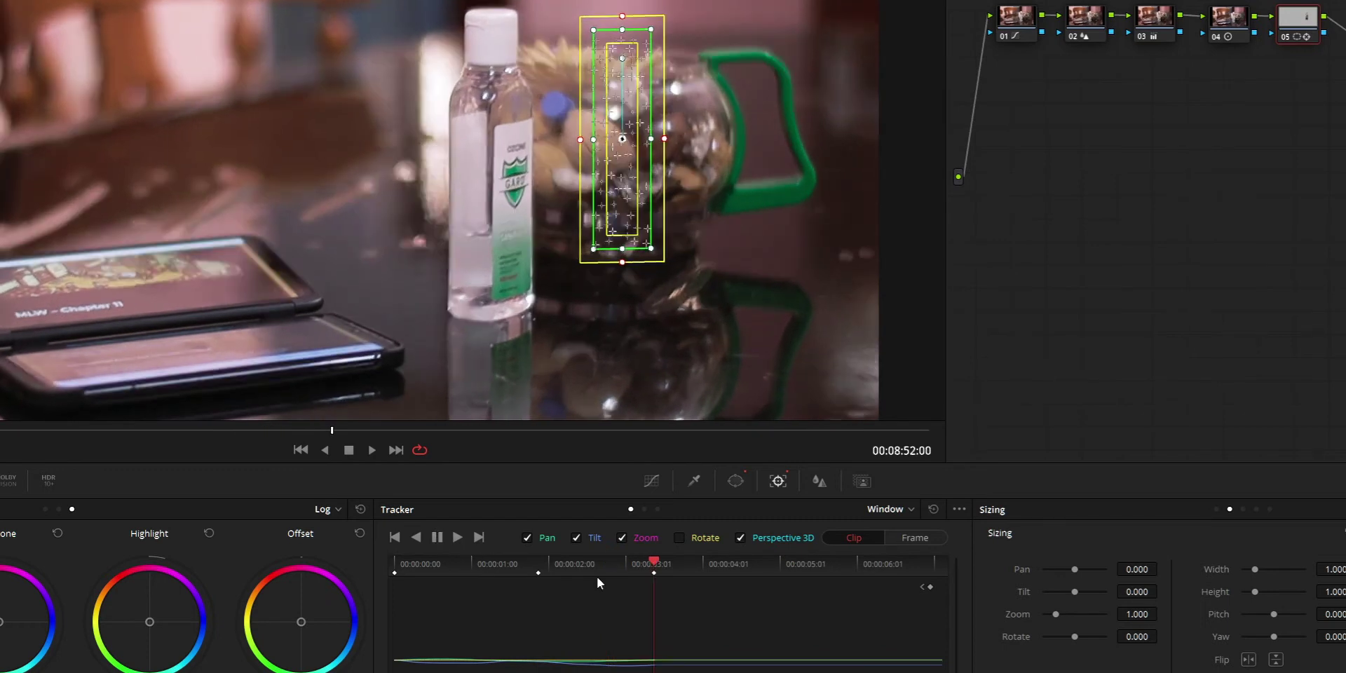
Step through the tracker keyframes around 01:00 and 03:01 to check the result
left_click(922, 586)
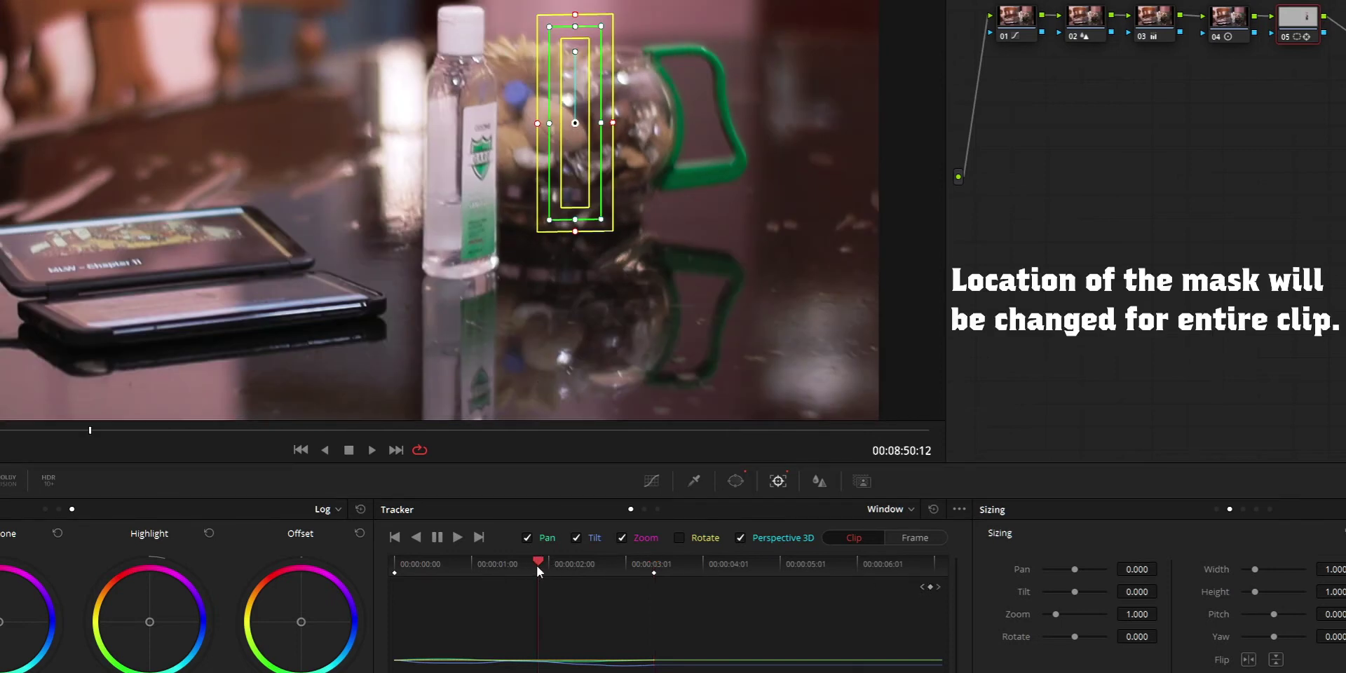
left_click_drag(537, 570, 447, 571)
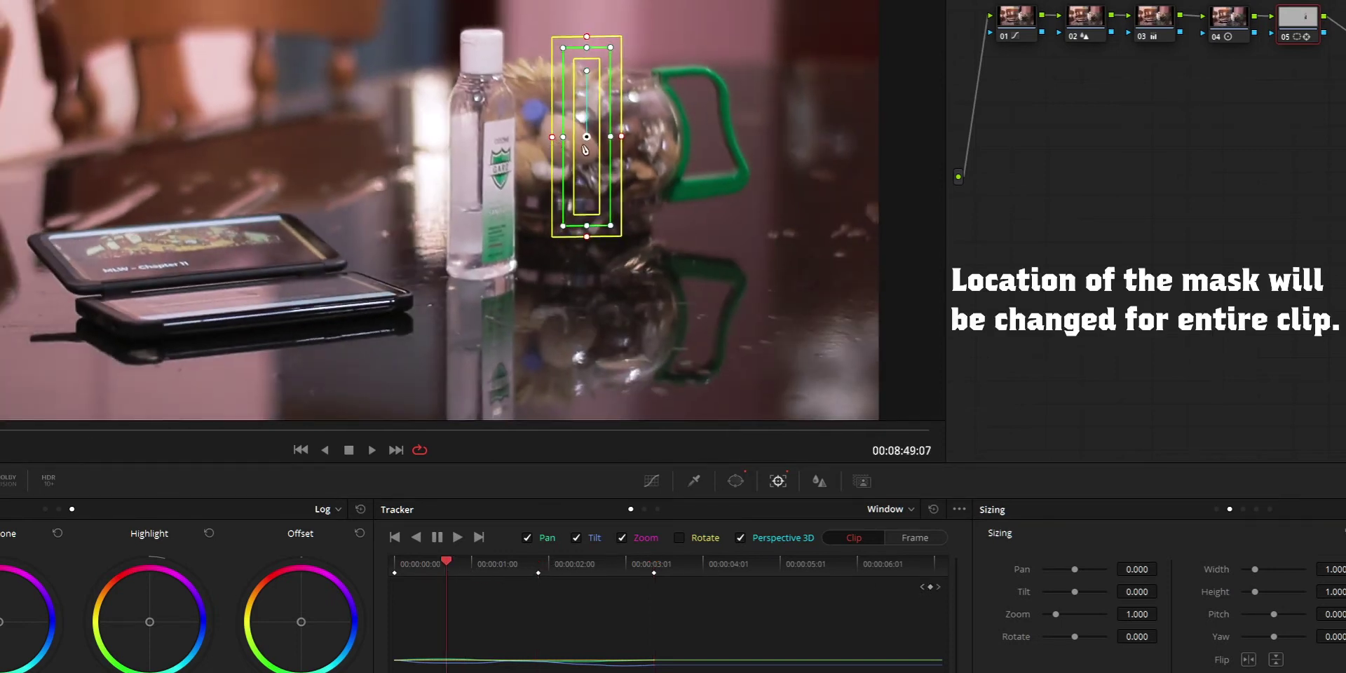
left_click(541, 560)
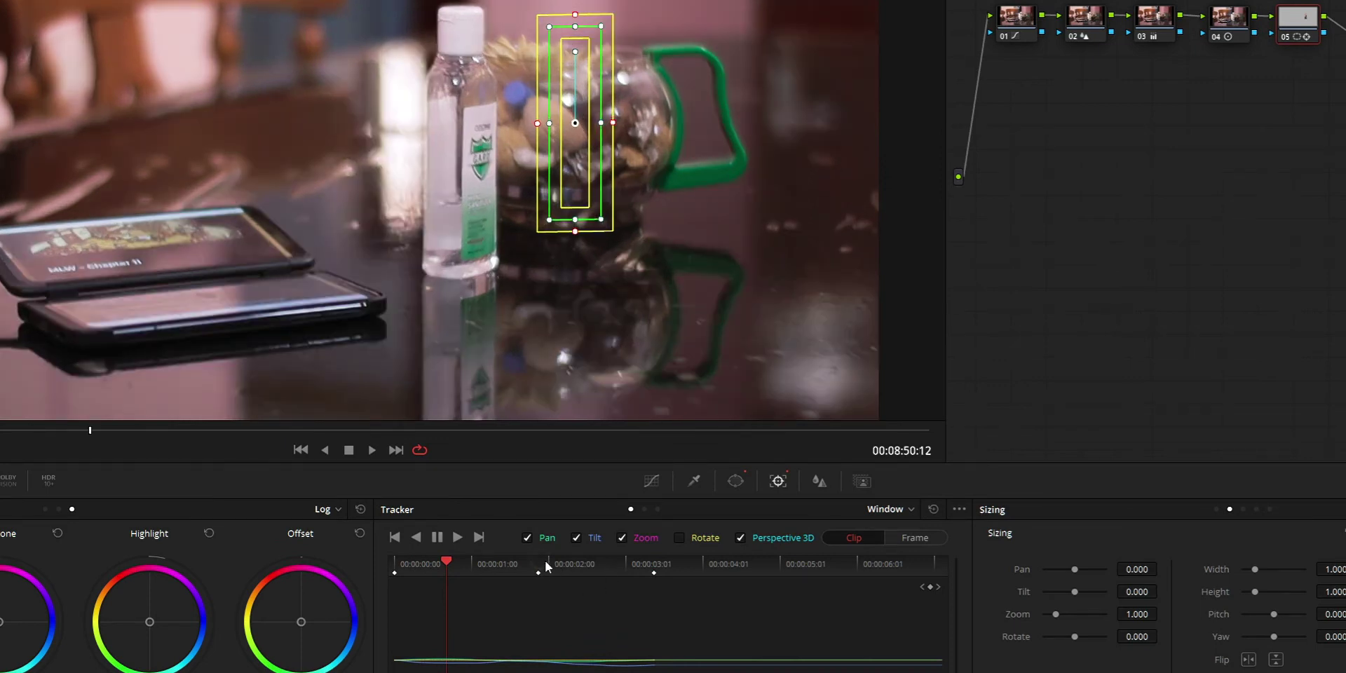
left_click(656, 565)
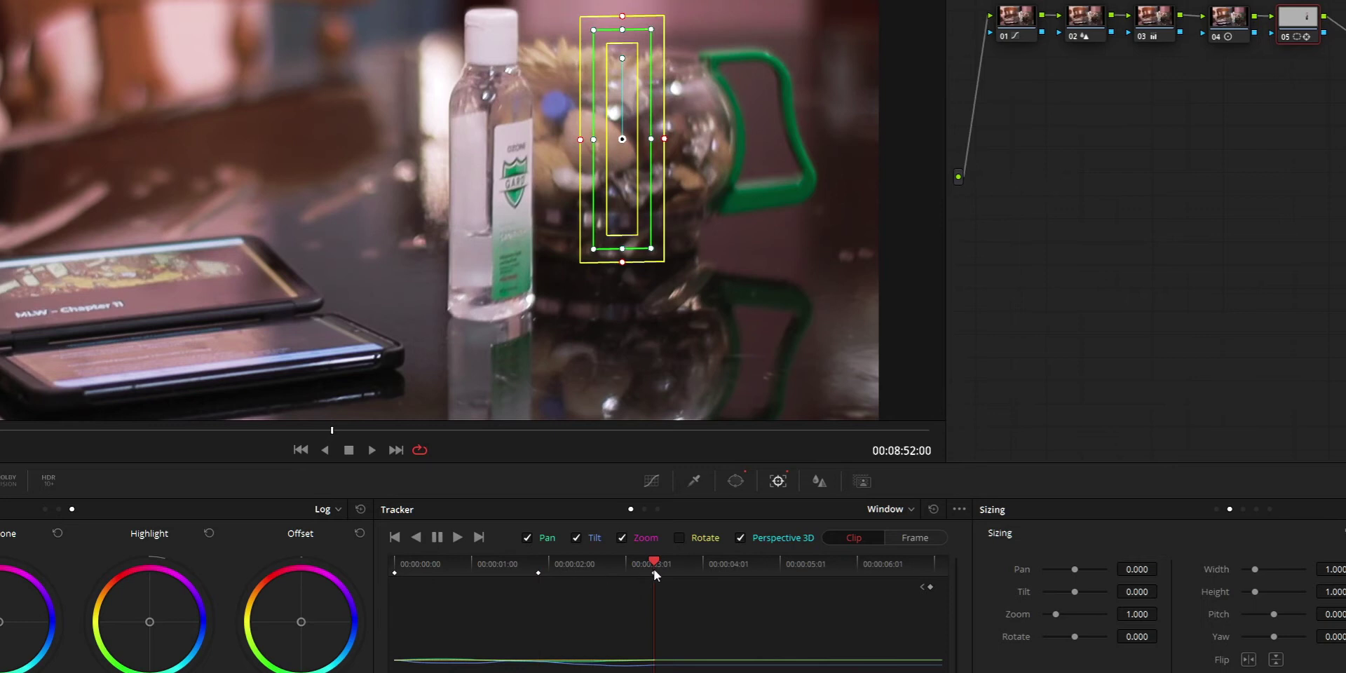
Reset the tracker, switch to Frame mode, and track the window forward on the glass jar
left_click(933, 509)
left_click(915, 537)
left_click(457, 537)
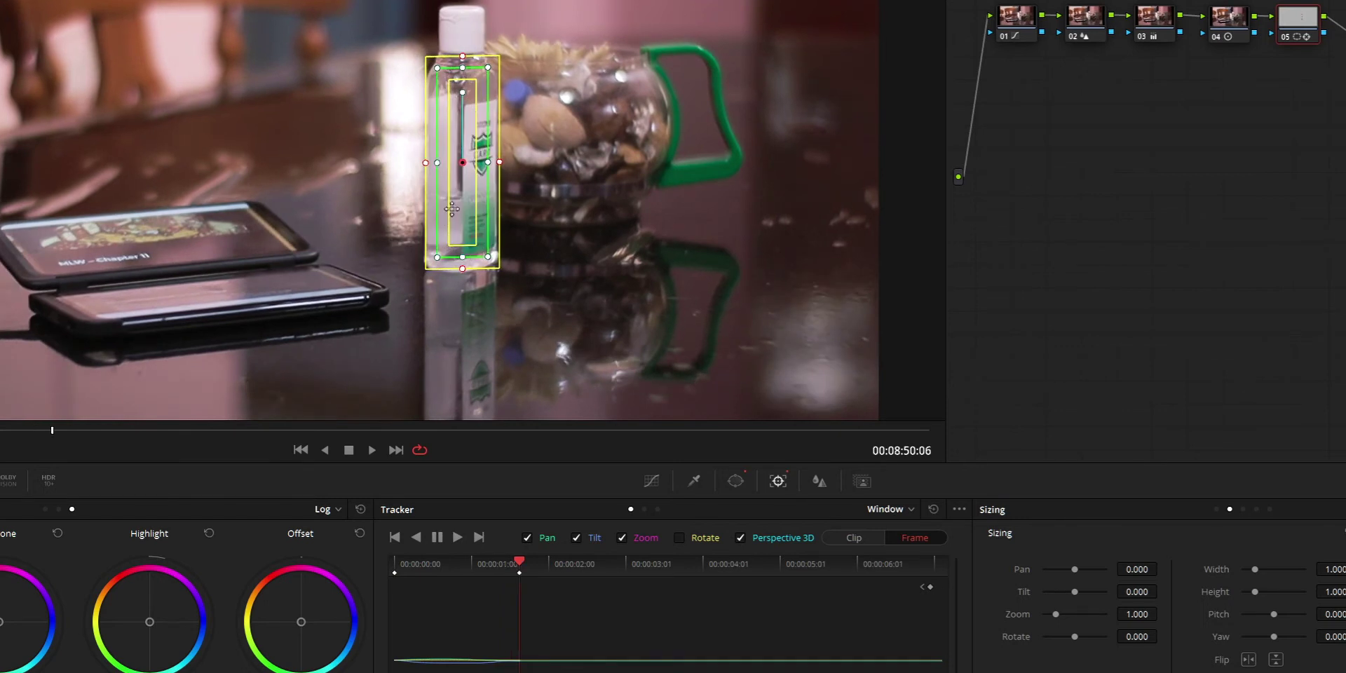
left_click_drag(451, 209, 558, 150)
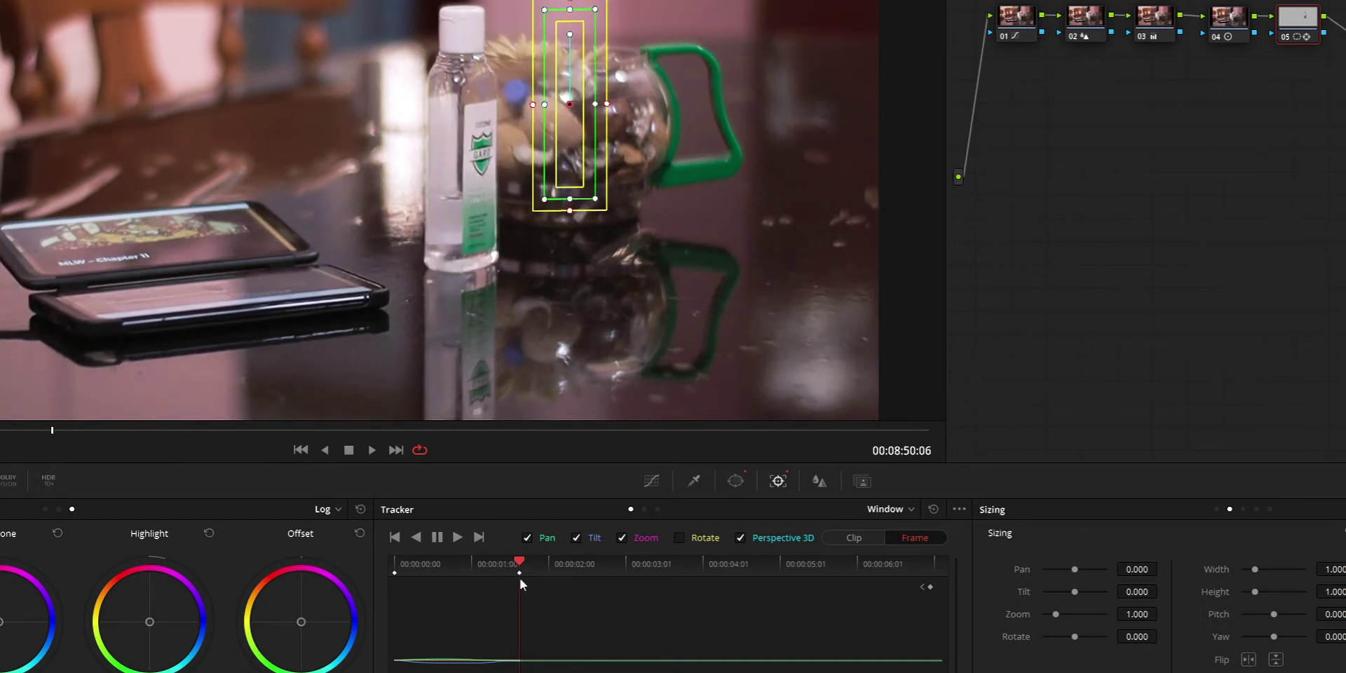
left_click(457, 538)
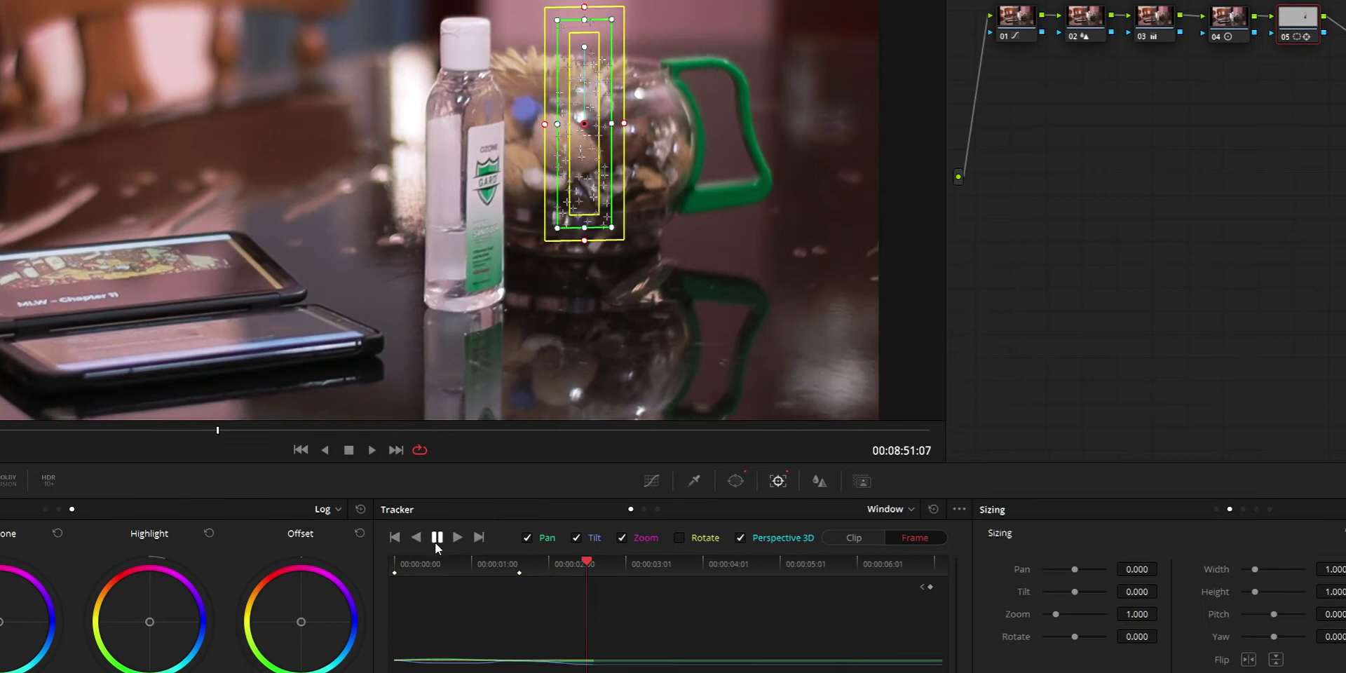
Stop tracking, move the window onto the phone, and track forward from there
left_click(436, 538)
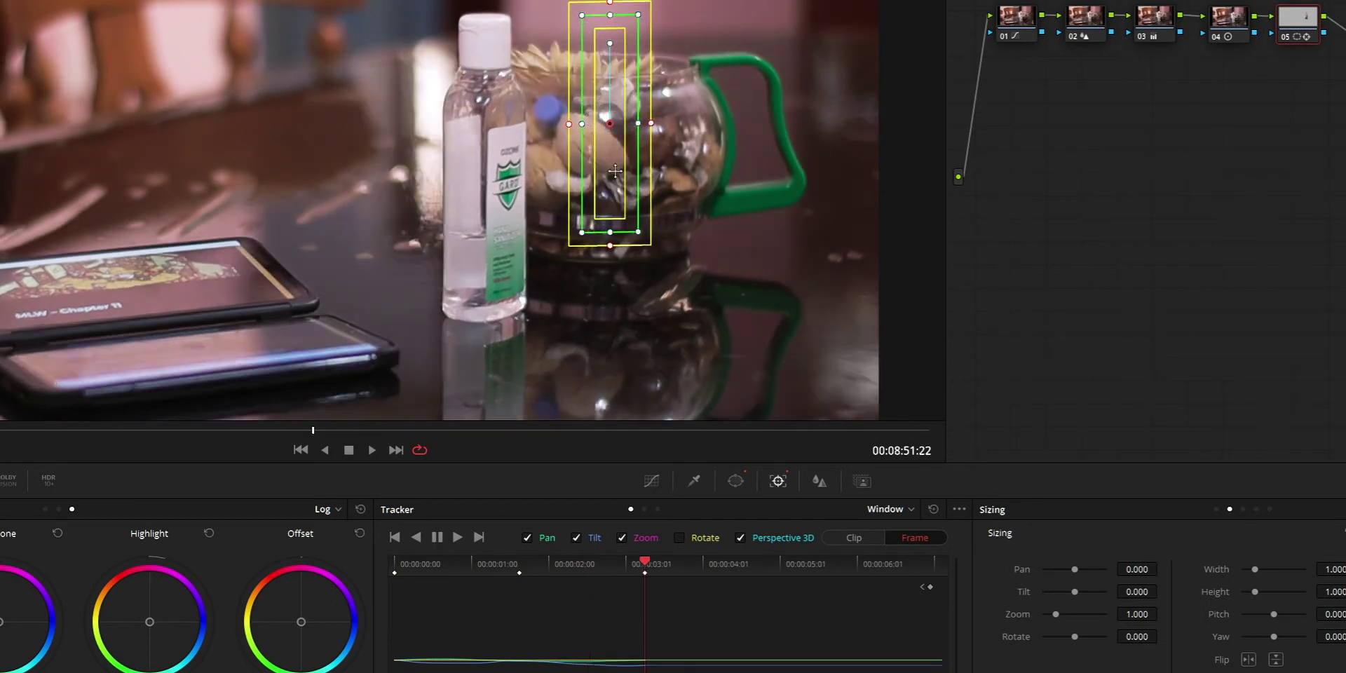
left_click_drag(566, 179, 192, 333)
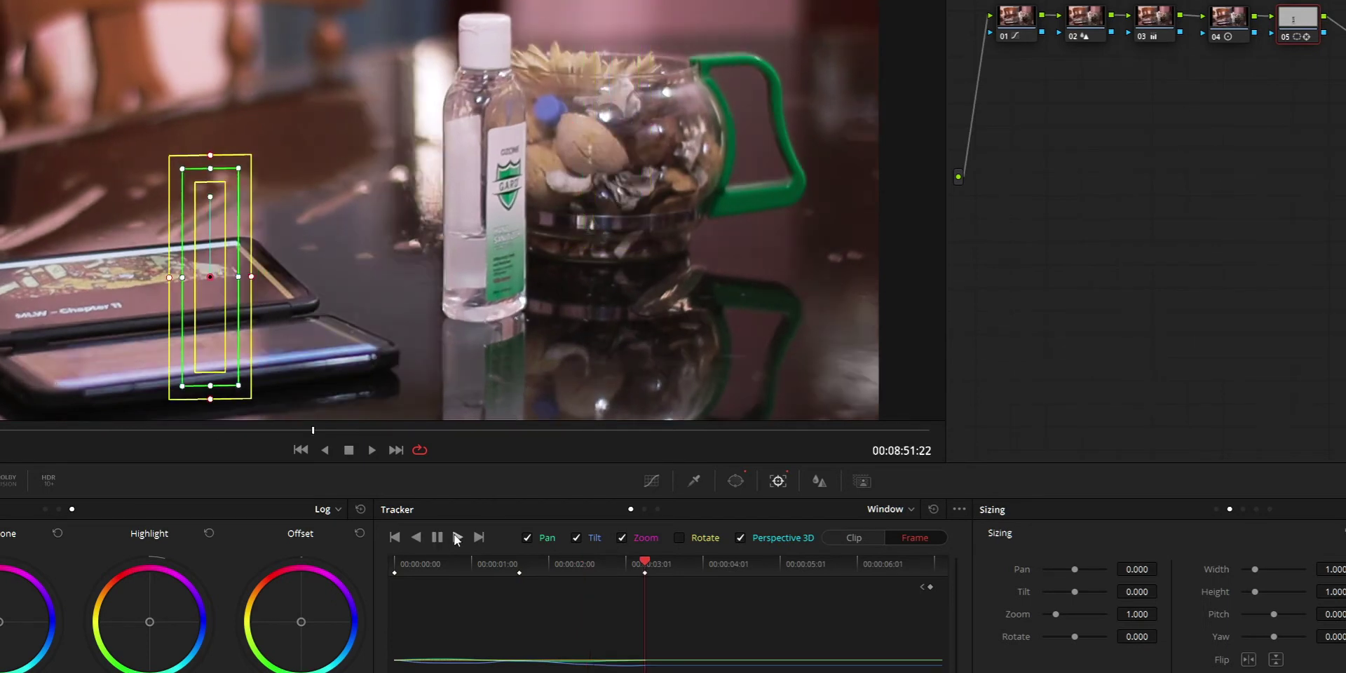
left_click(456, 537)
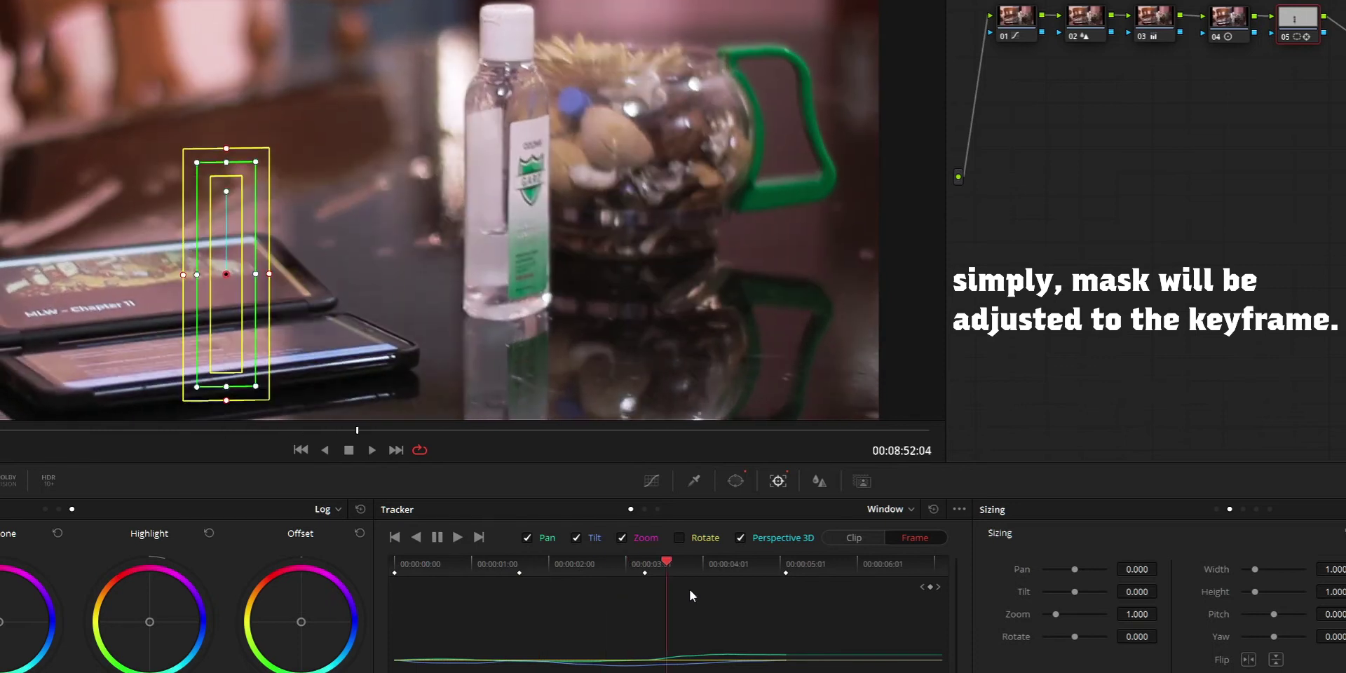
Jump between the 05:01, 01:00, 03:01 and 03:21 tracker keyframes to inspect the window
left_click(796, 591)
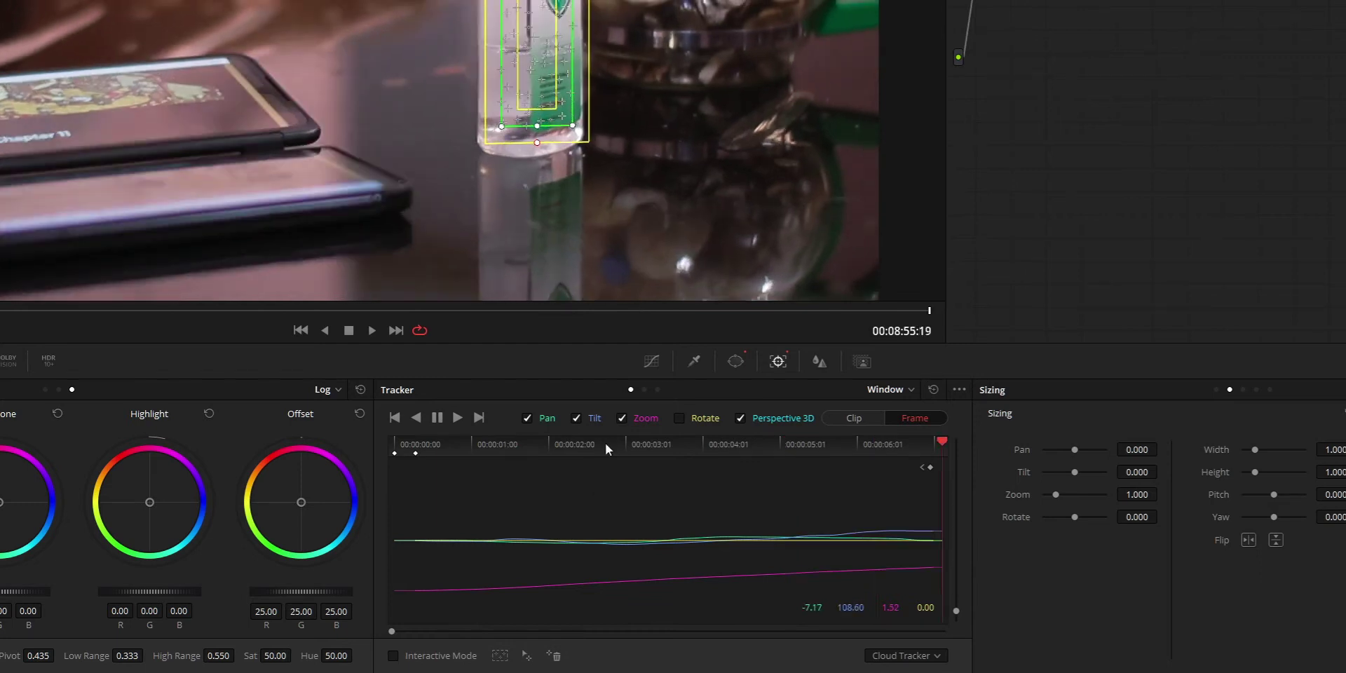
left_click(494, 456)
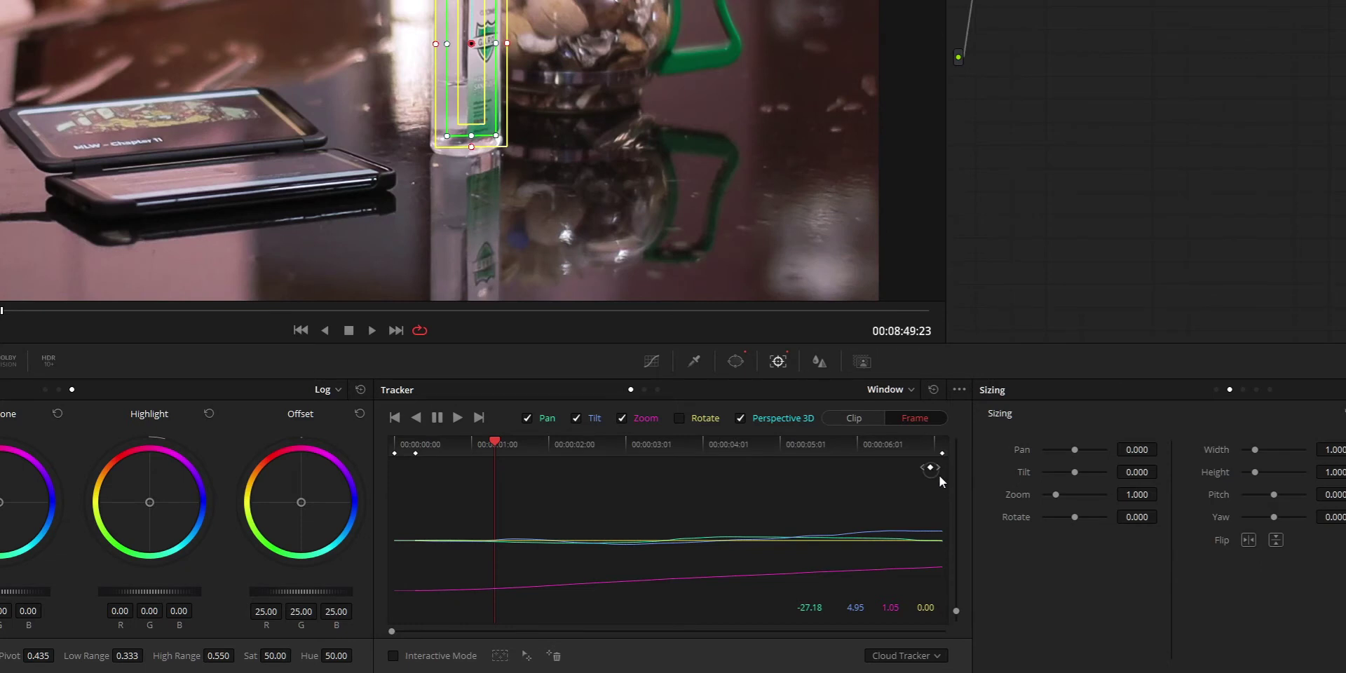
left_click(626, 453)
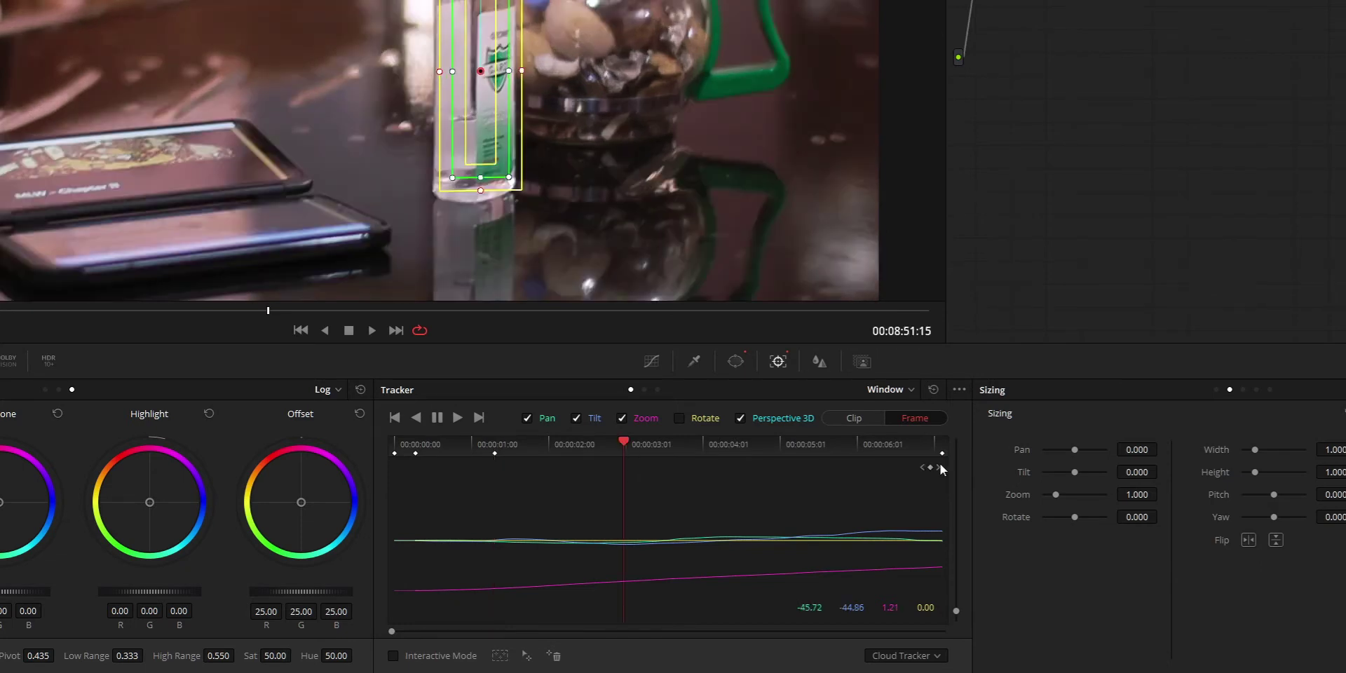
left_click(681, 453)
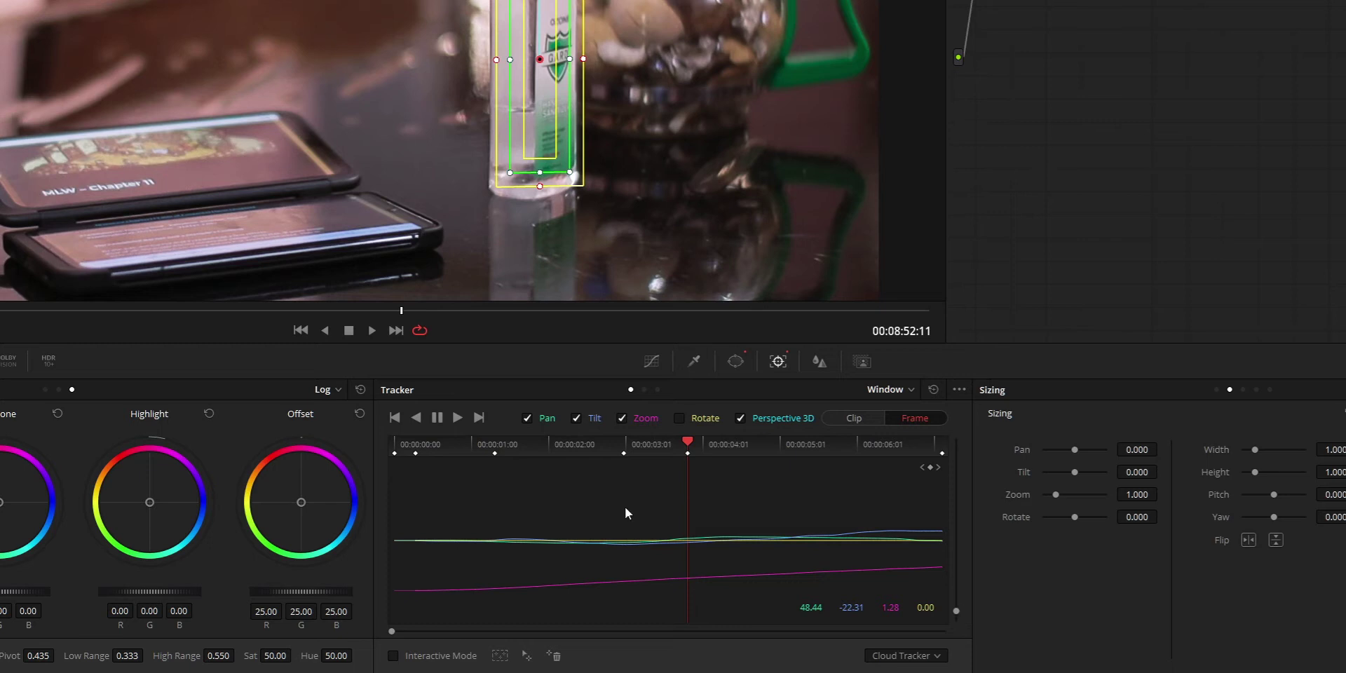
Delete the 03:21 and 03:01 tracking keyframes from the tracker graph
left_click_drag(646, 503, 705, 591)
key("Delete")
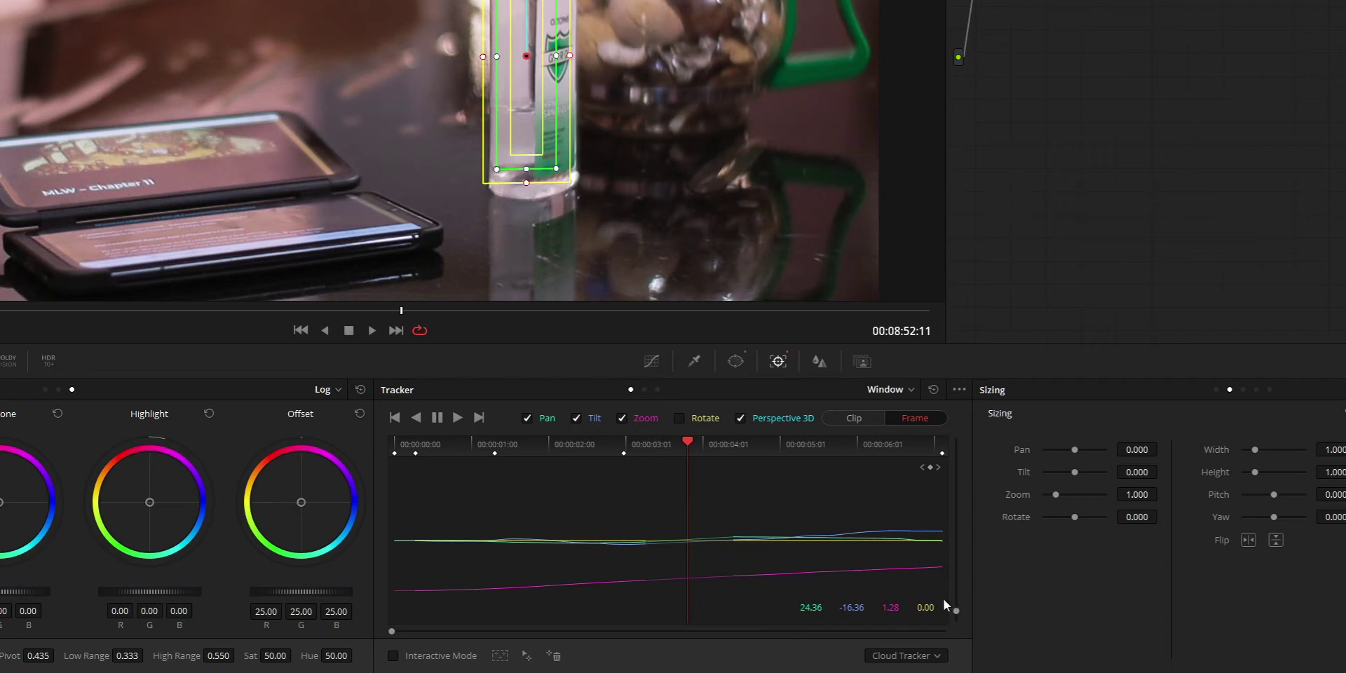
left_click_drag(650, 499, 582, 607)
key("Delete")
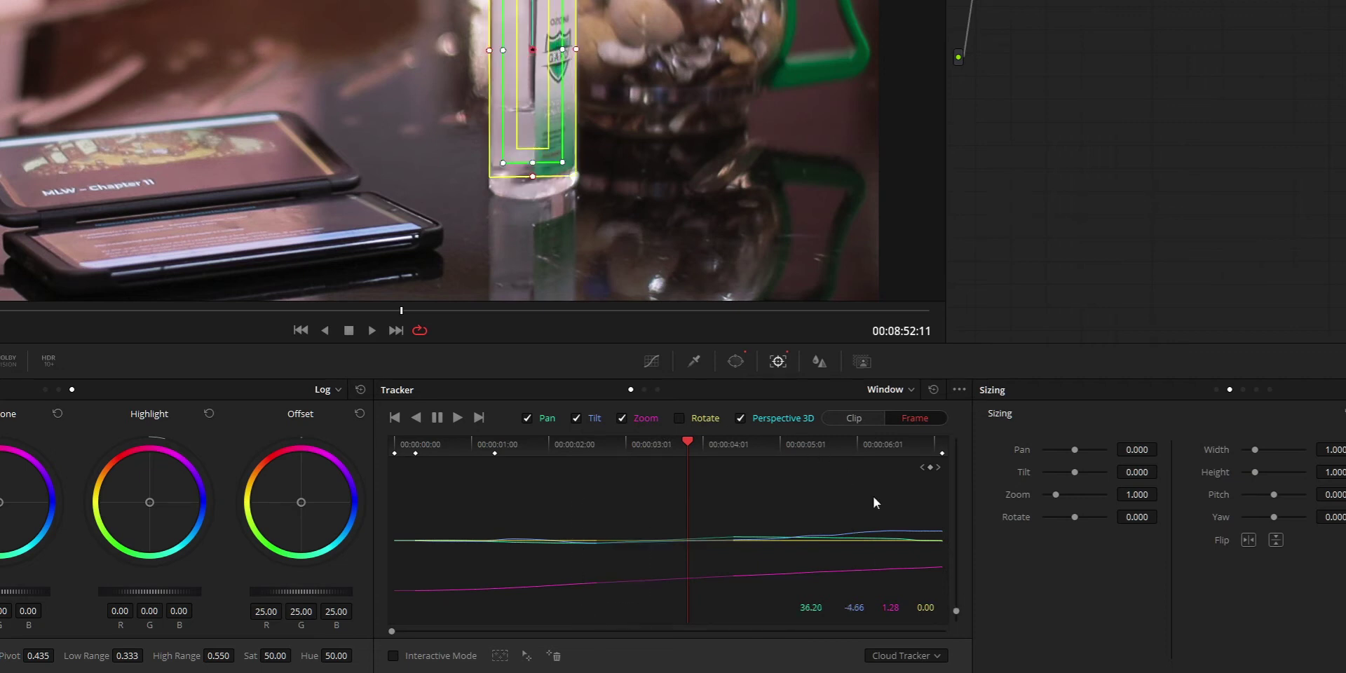
Adjust the tracker graph's vertical and horizontal zoom sliders to show the whole track
left_click_drag(959, 613, 958, 475)
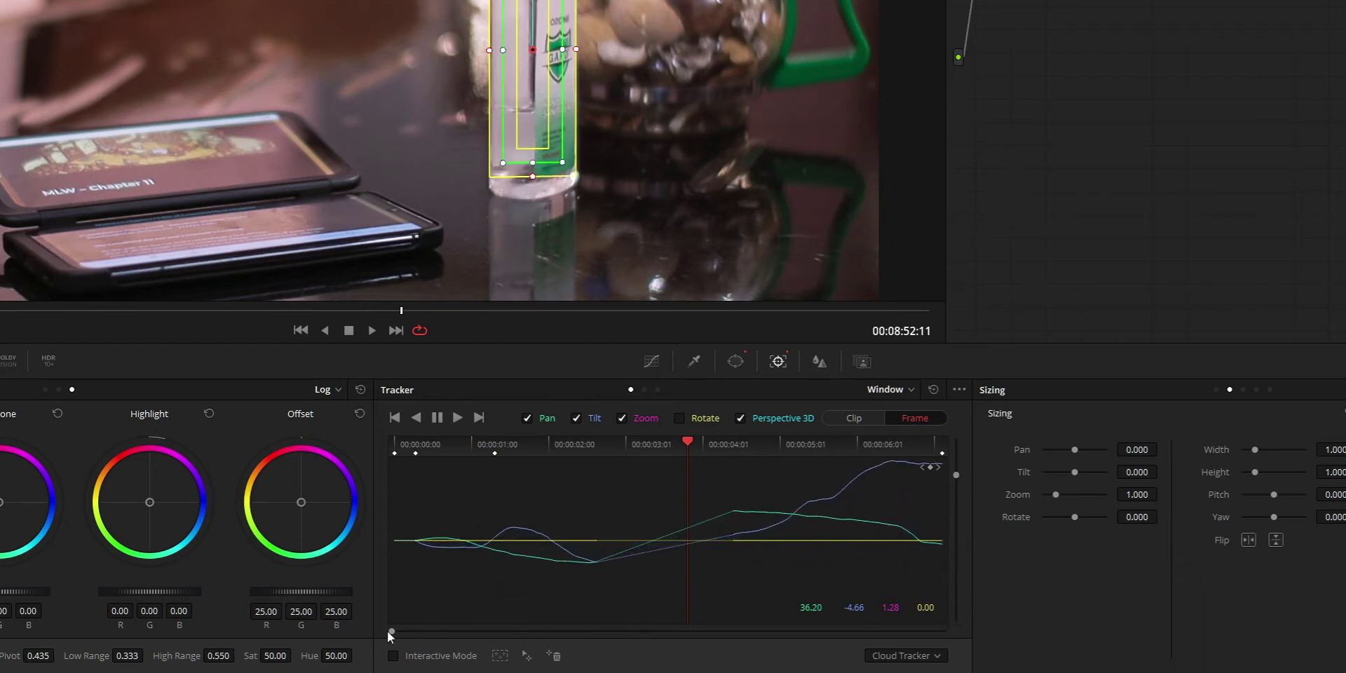
left_click_drag(399, 631, 653, 632)
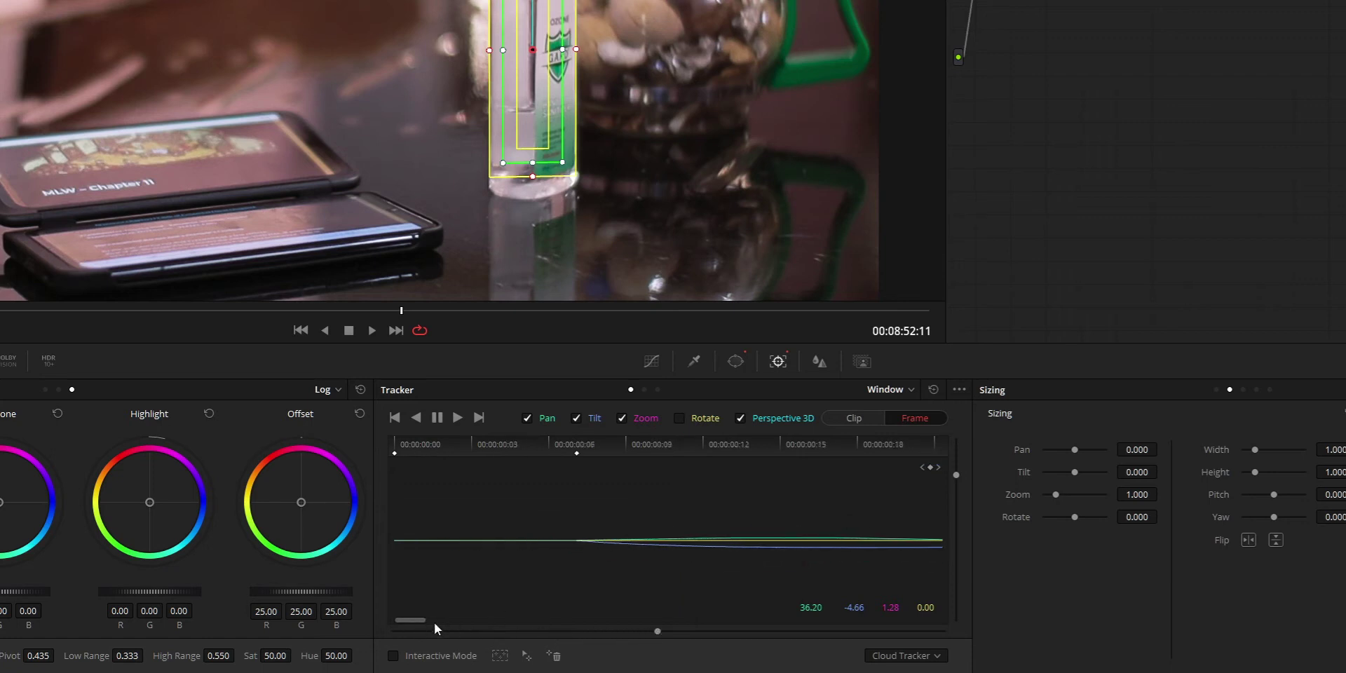
left_click_drag(404, 621, 681, 614)
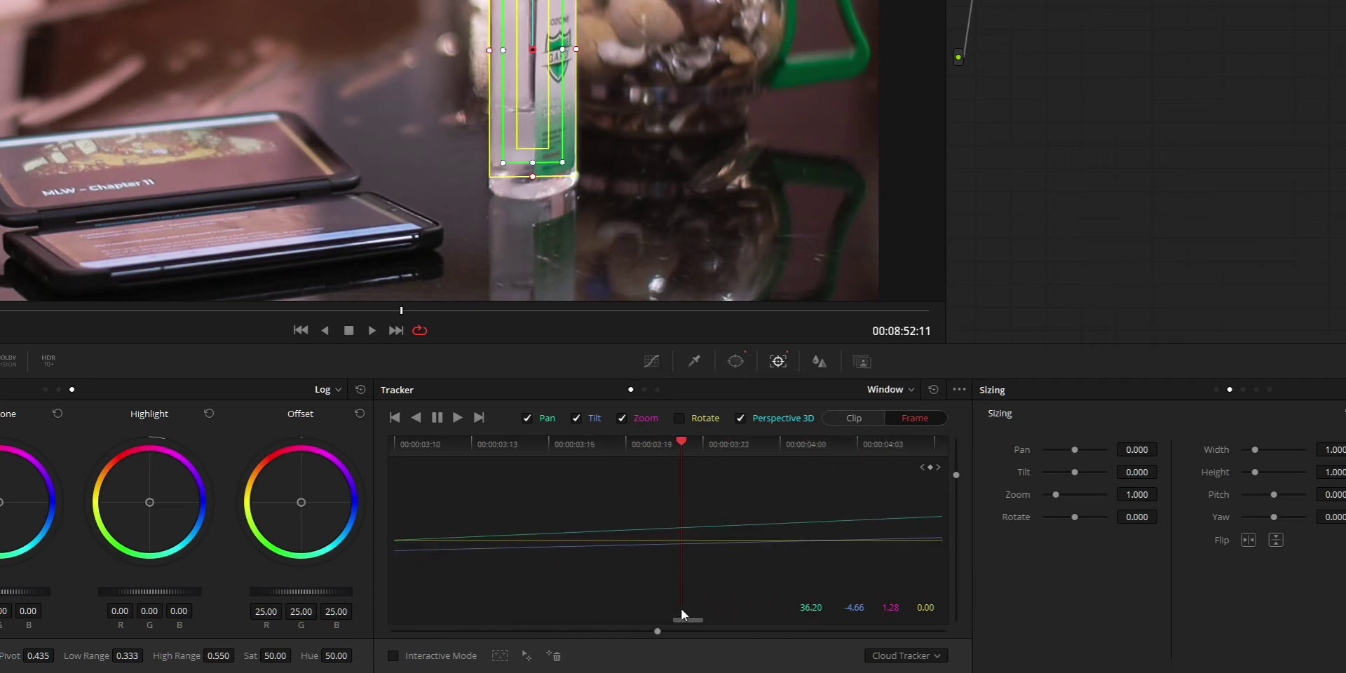
left_click_drag(961, 477, 948, 578)
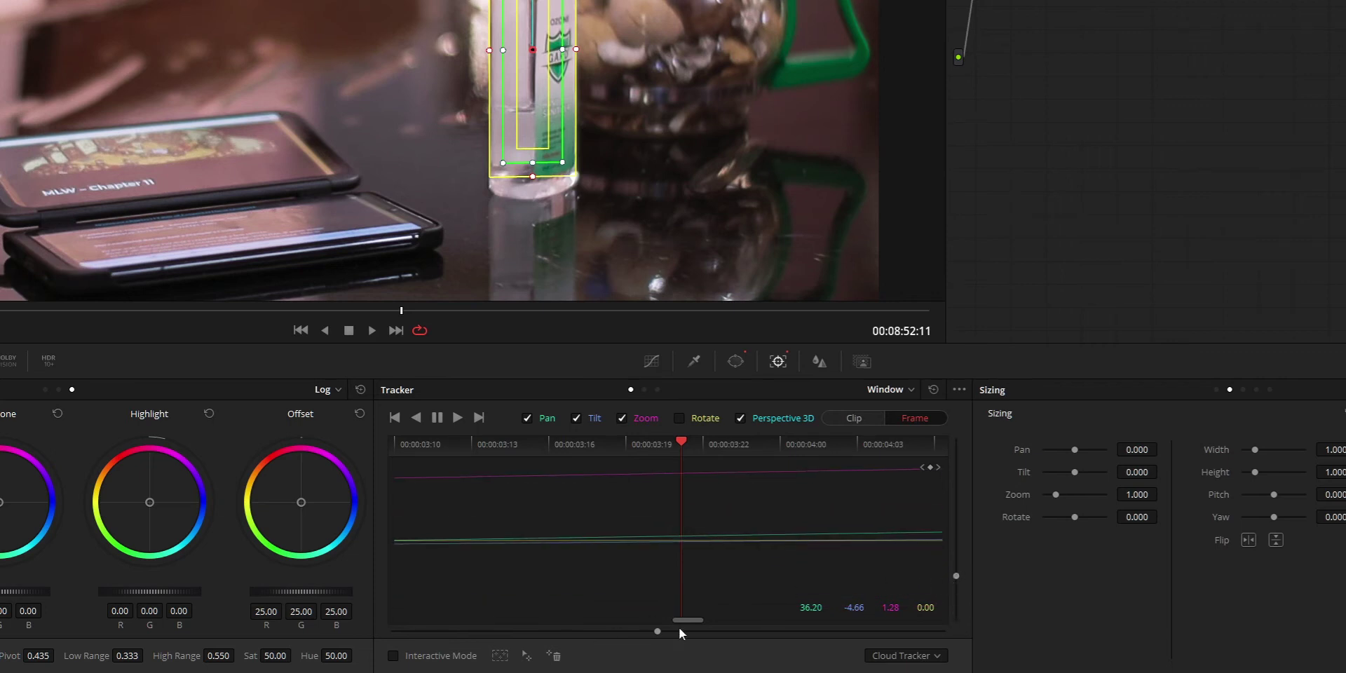
left_click_drag(657, 634, 496, 632)
left_click(908, 656)
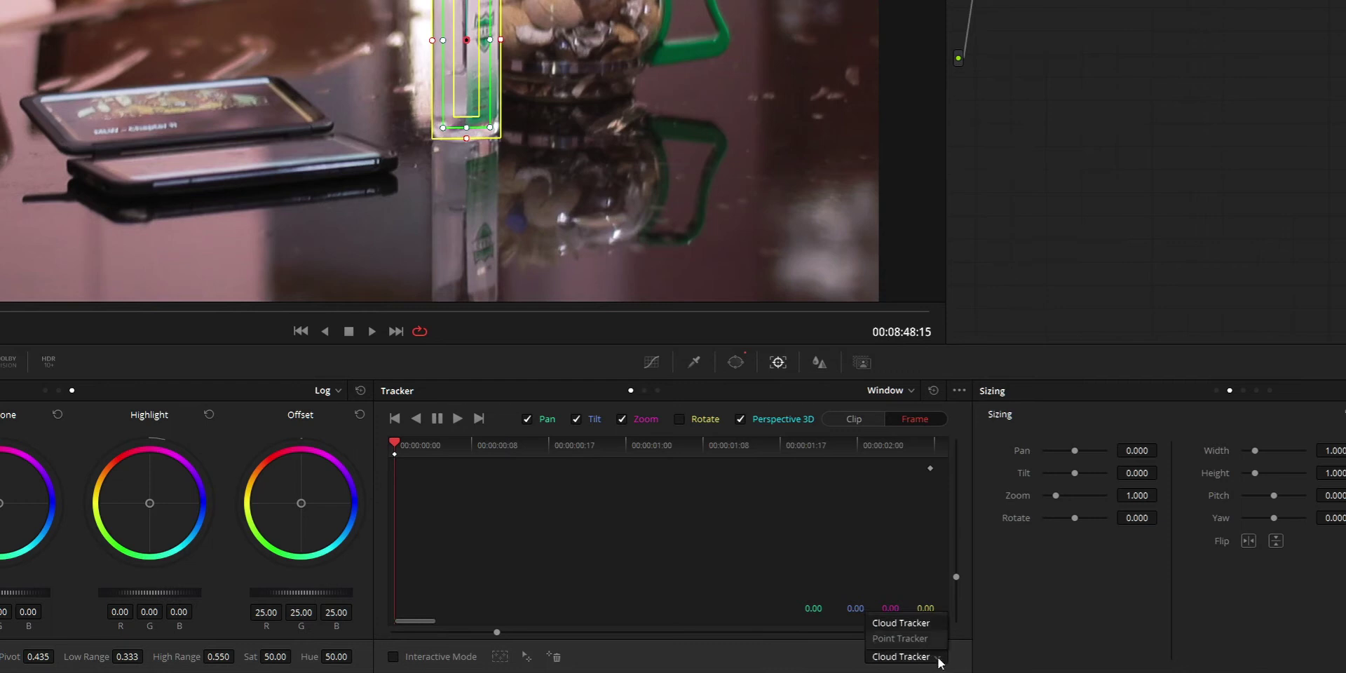
left_click(895, 627)
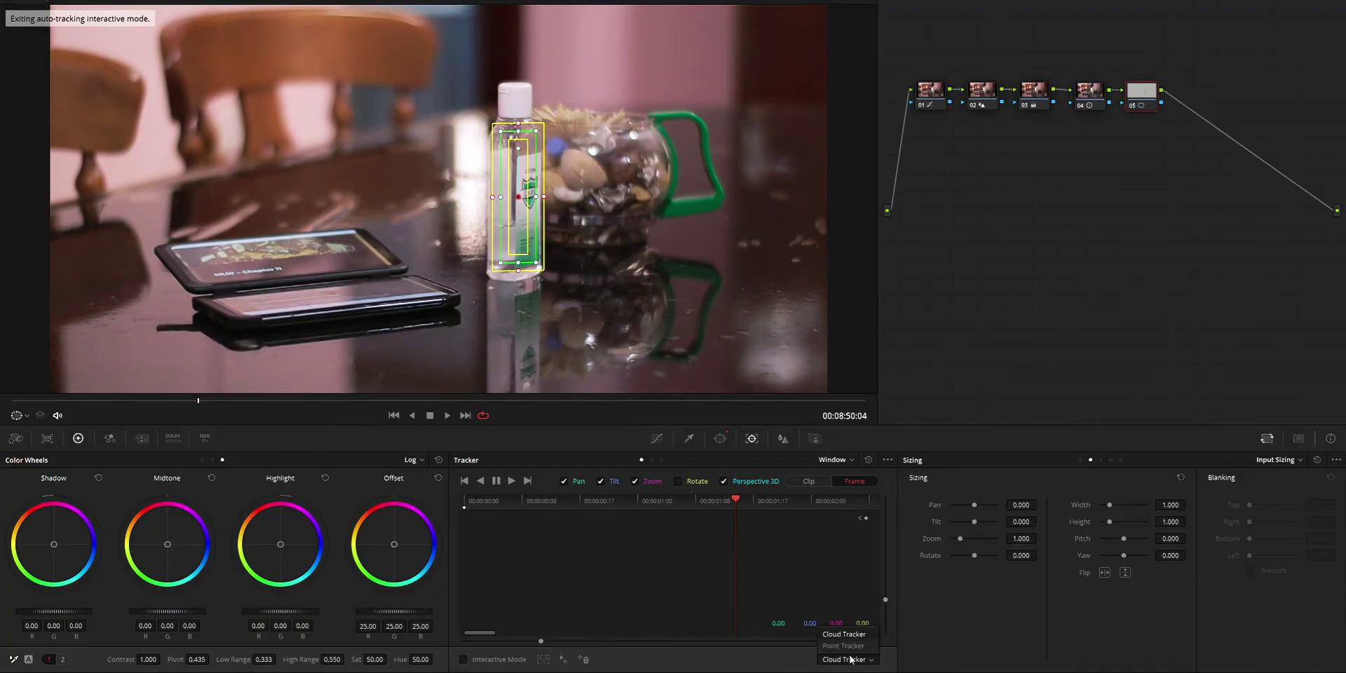
Switch to Point Tracker and place three tracking points on the sanitizer bottle
left_click(851, 644)
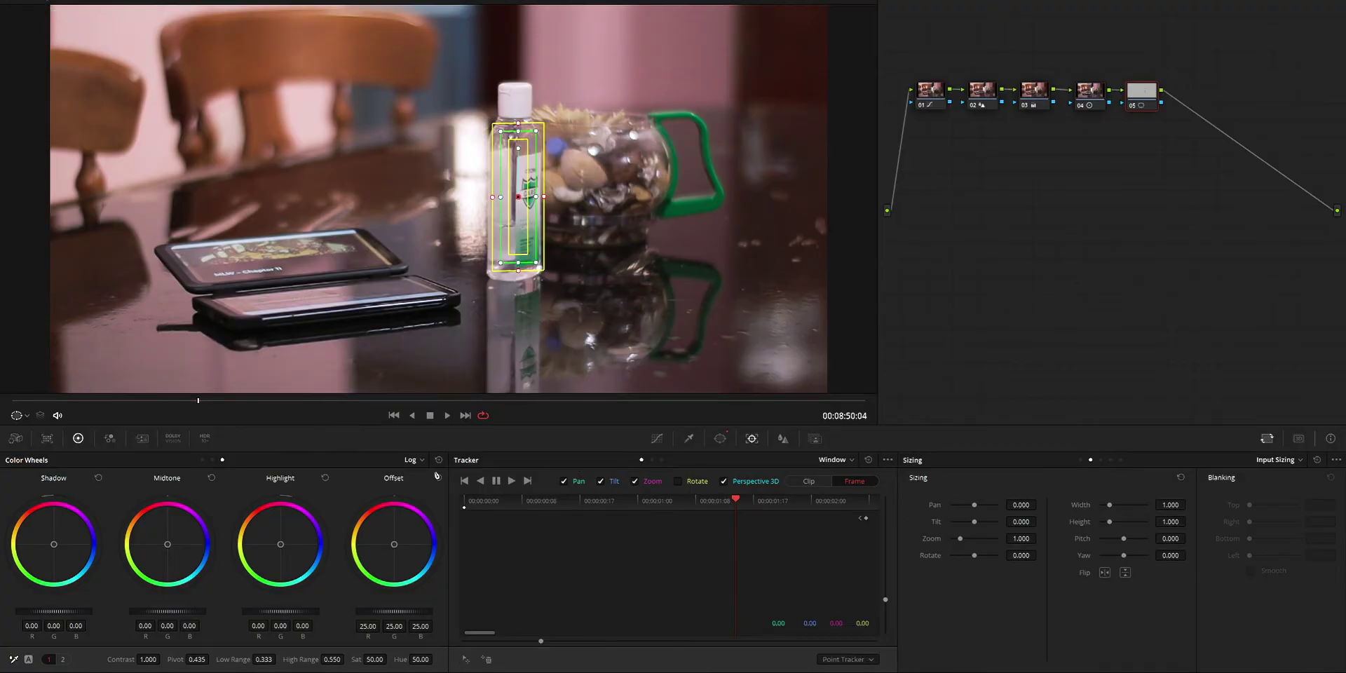
left_click(466, 661)
left_click_drag(438, 199, 525, 189)
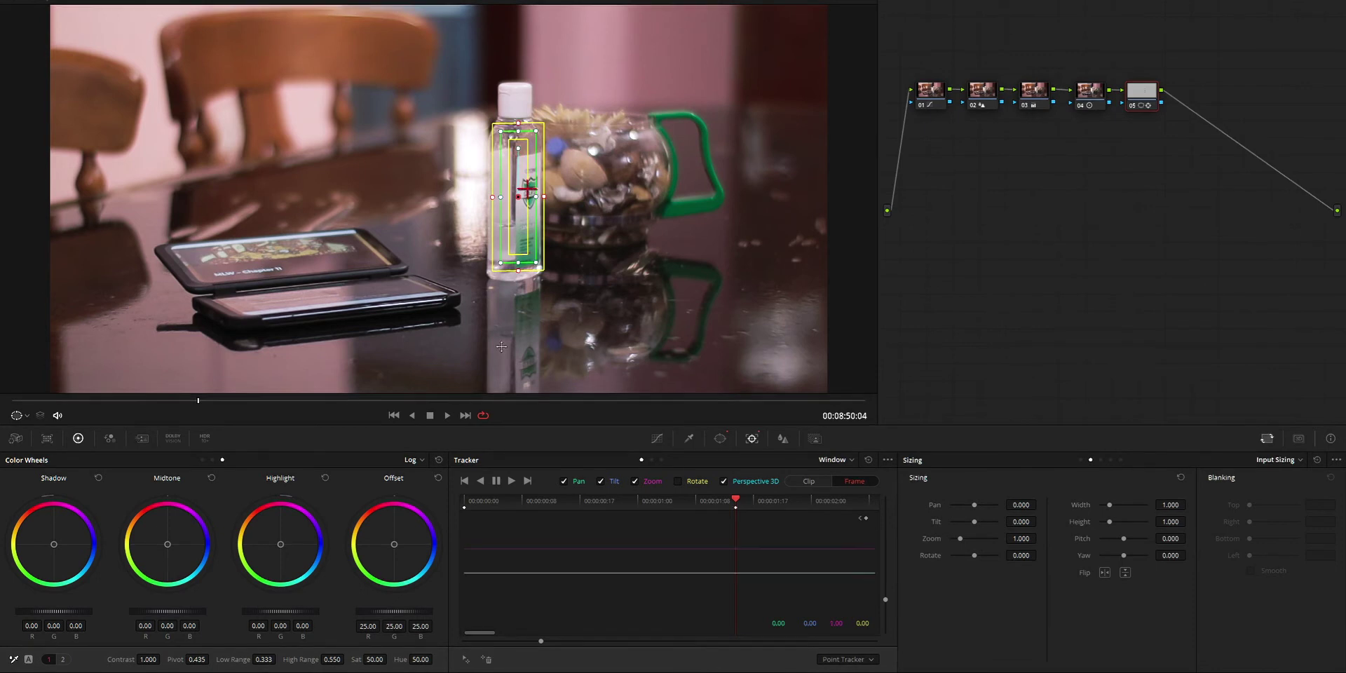
left_click(464, 659)
left_click_drag(468, 214, 523, 230)
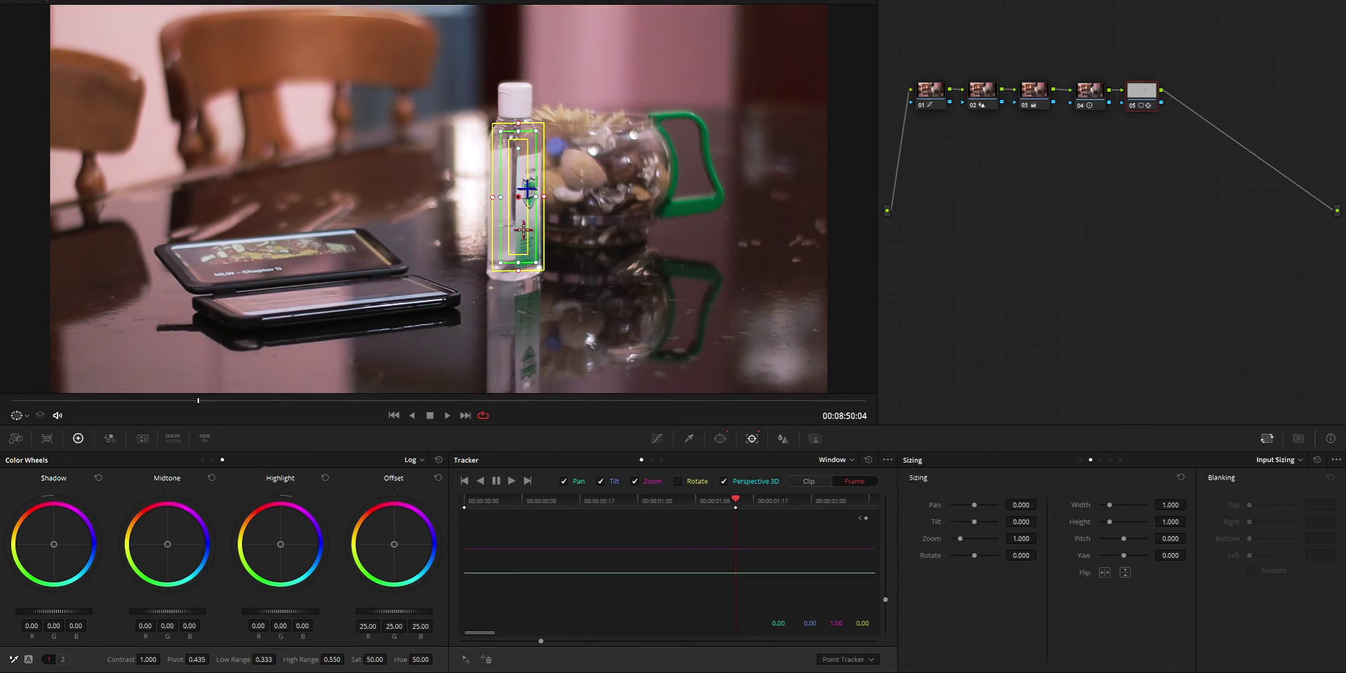
left_click(466, 660)
left_click_drag(437, 204, 664, 210)
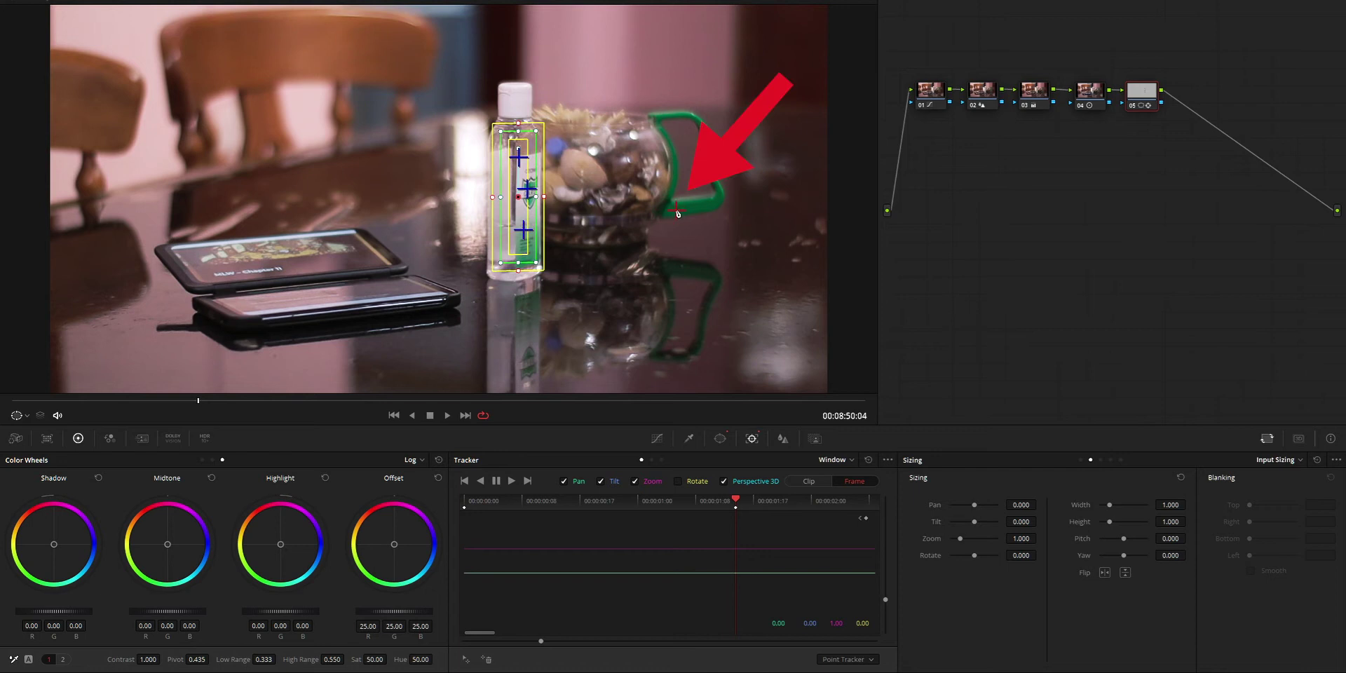
Switch to Cloud Tracker in Interactive Mode and insert features in a region on the bottle's middle
left_click(488, 657)
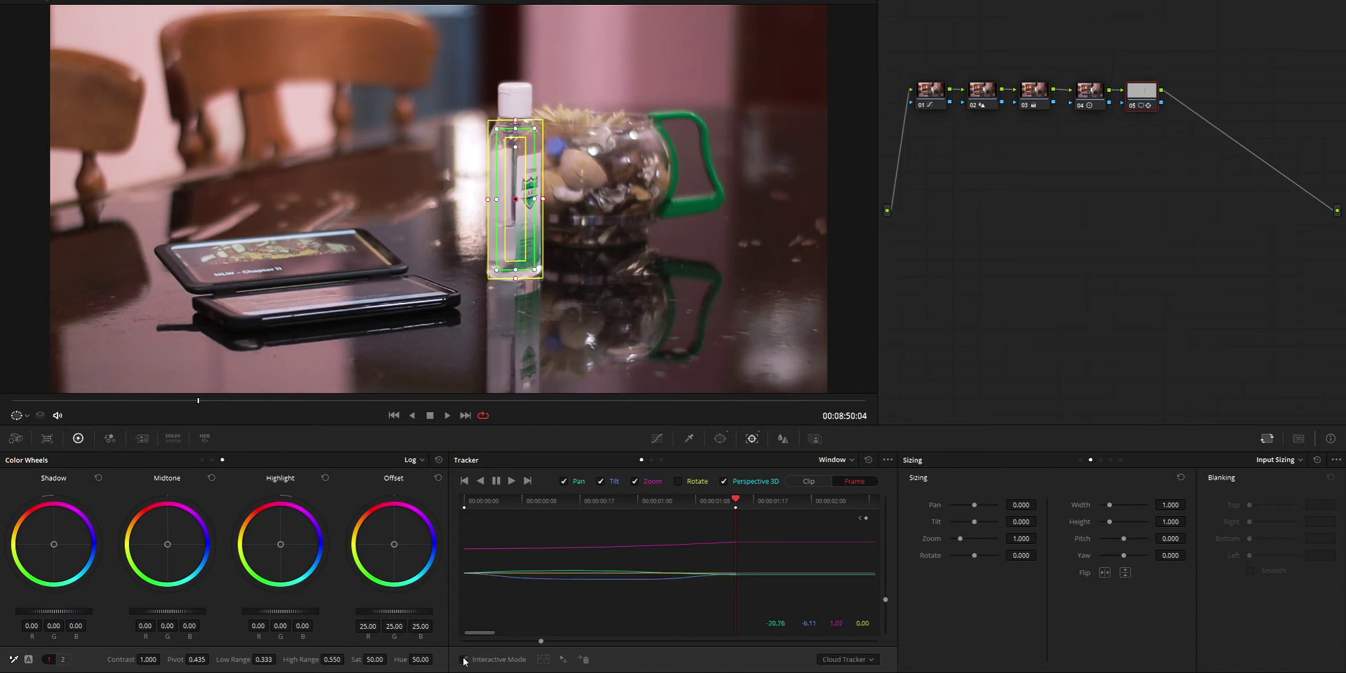
left_click(464, 660)
scroll(561, 217, "up", 2)
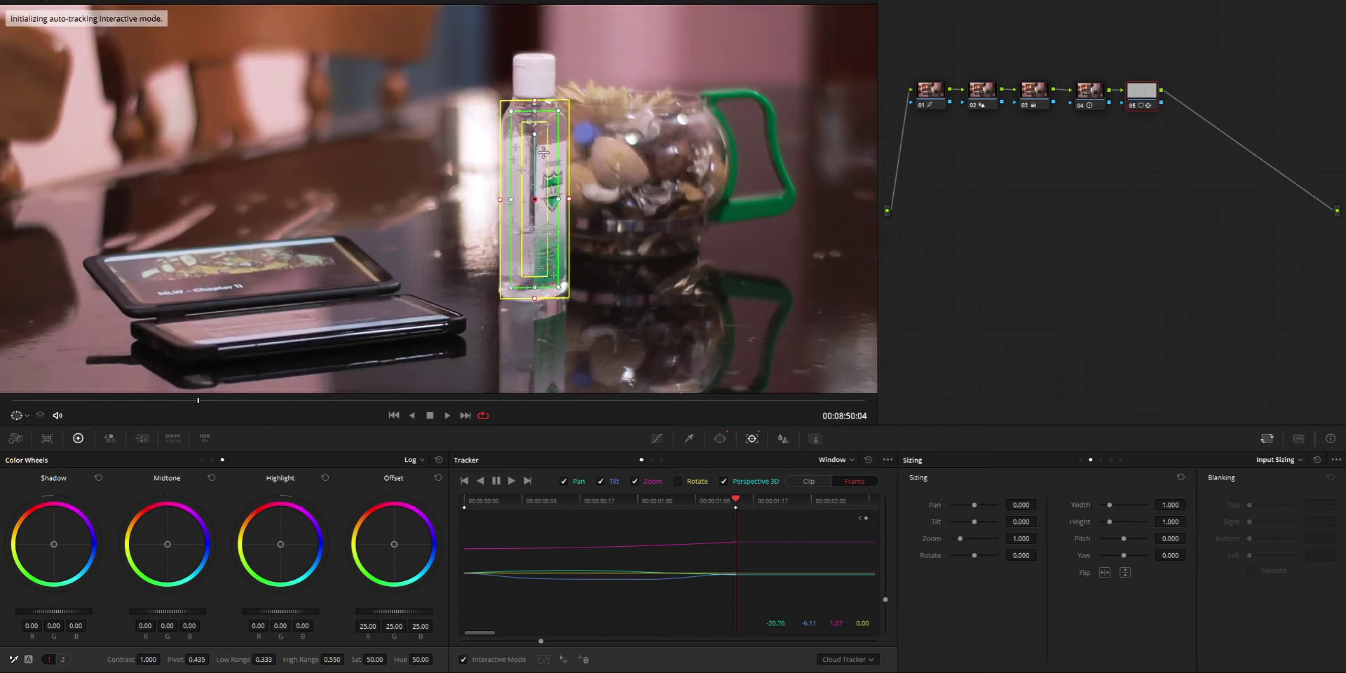
left_click_drag(610, 207, 540, 213)
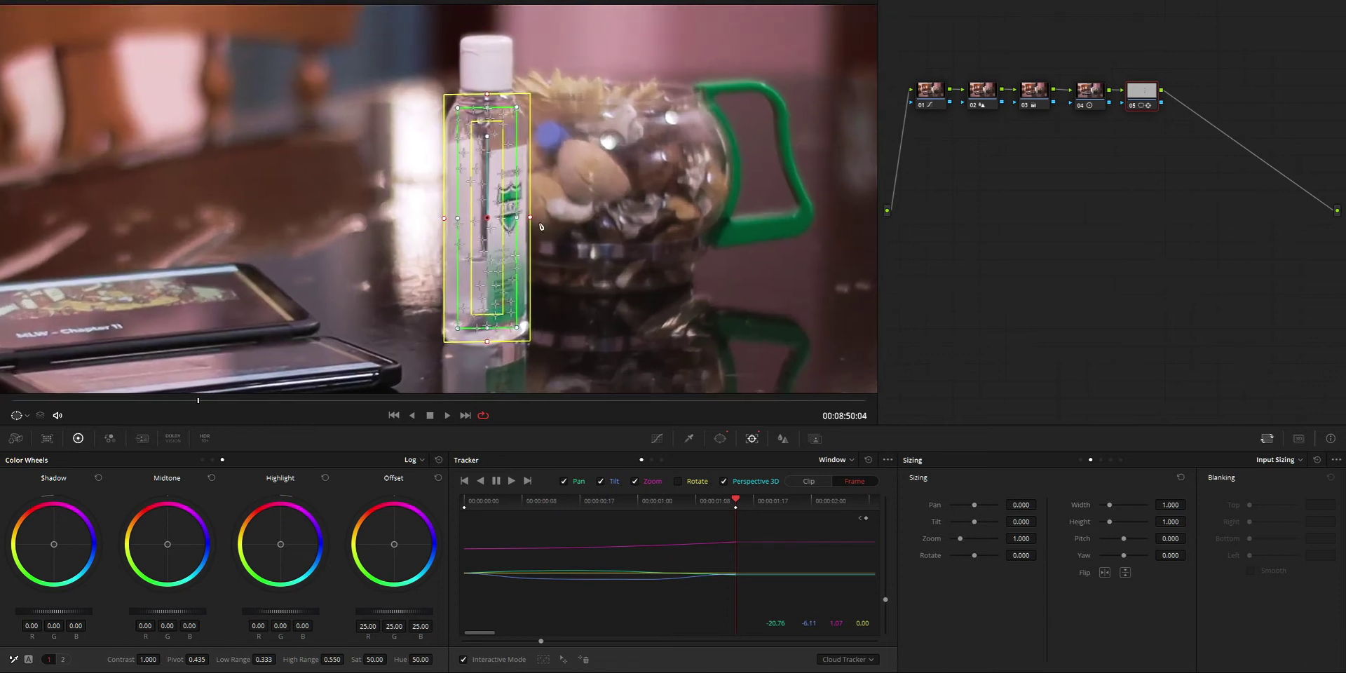
scroll(524, 220, "up", 1)
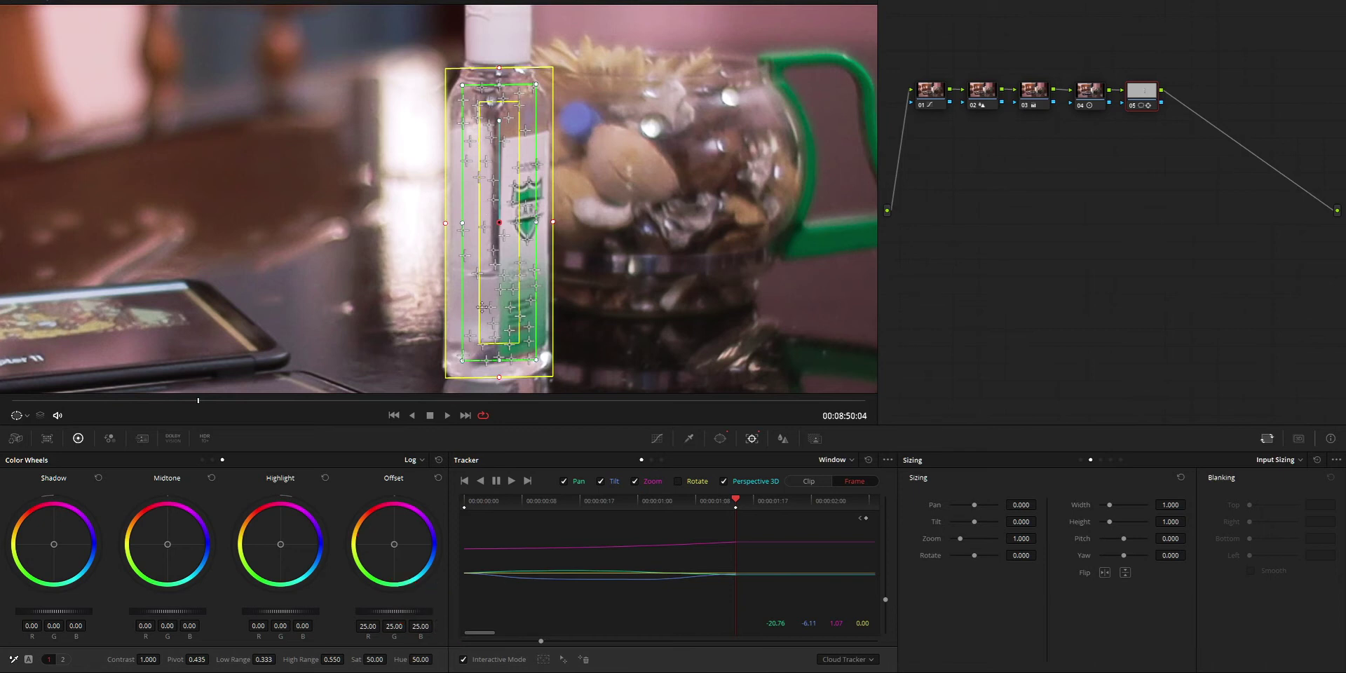
mouse_move(473, 196)
left_mouse_down()
mouse_move(529, 285)
mouse_move(527, 307)
left_mouse_up()
left_click(543, 659)
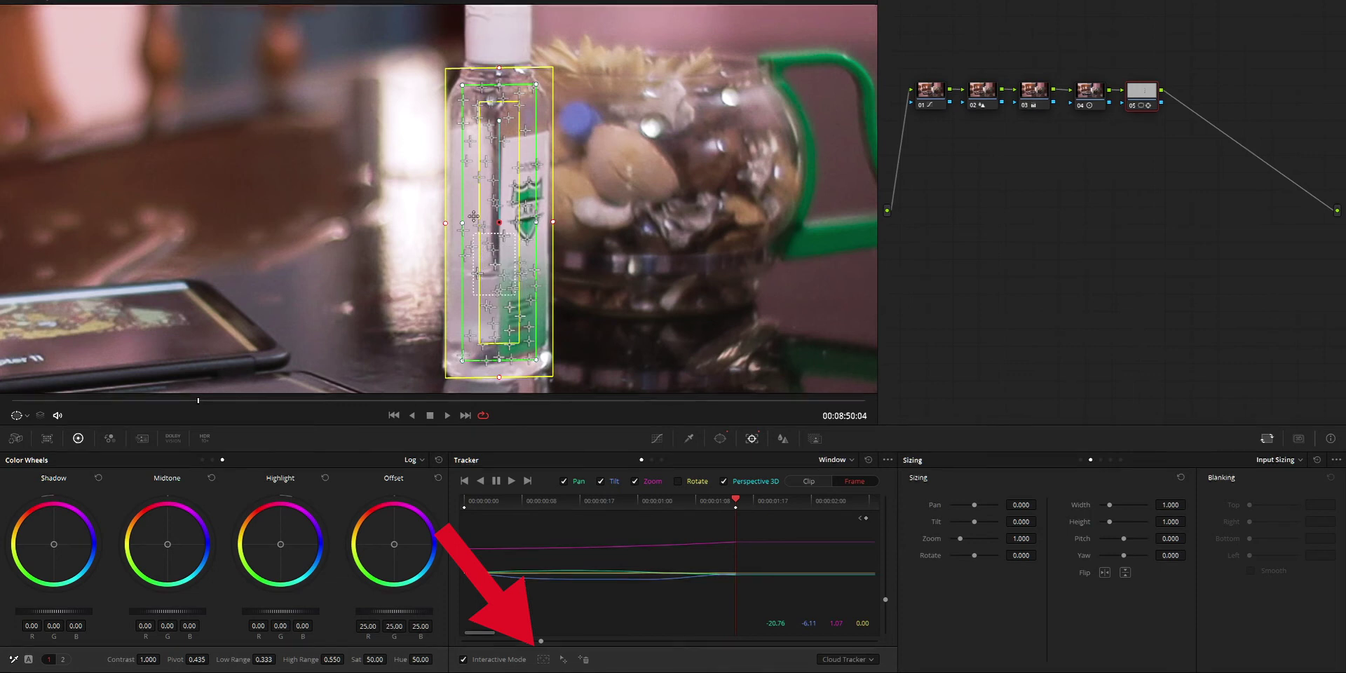
Delete the features over the bottle's upper part and mark its lower part for removal
left_click_drag(473, 216, 447, 168)
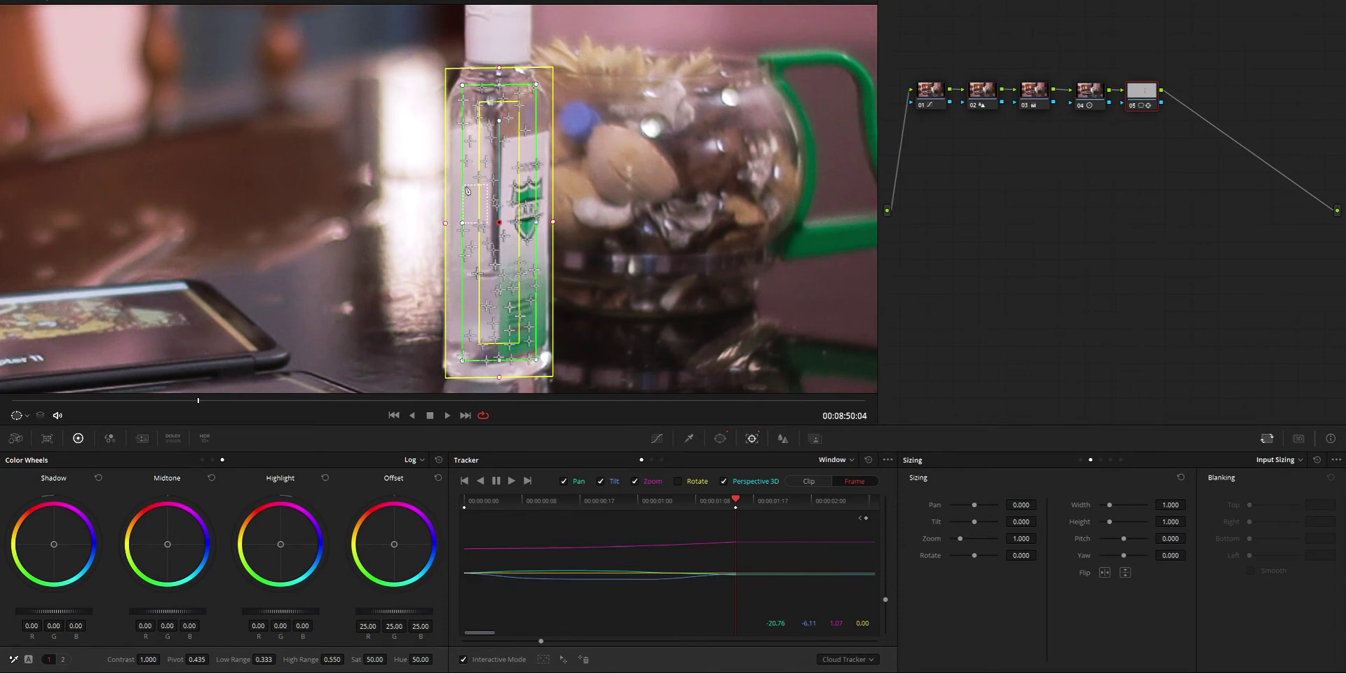
left_click_drag(459, 223, 540, 116)
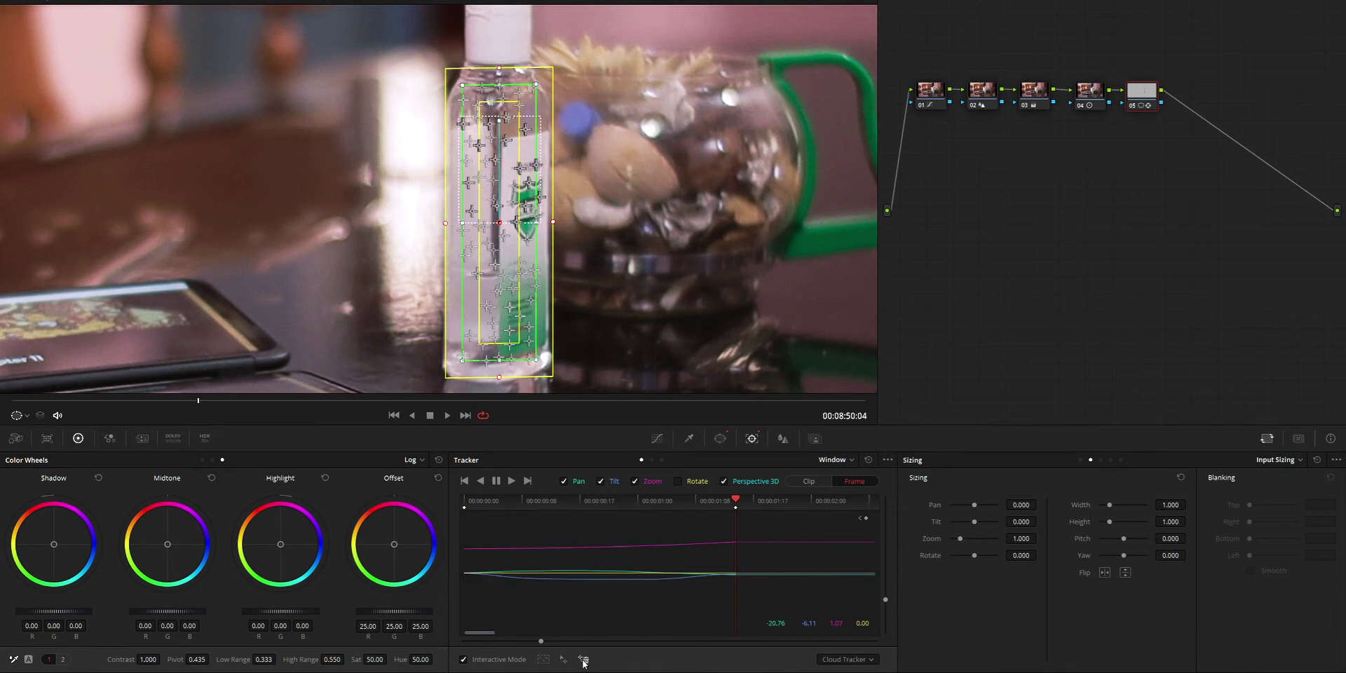
left_click(583, 660)
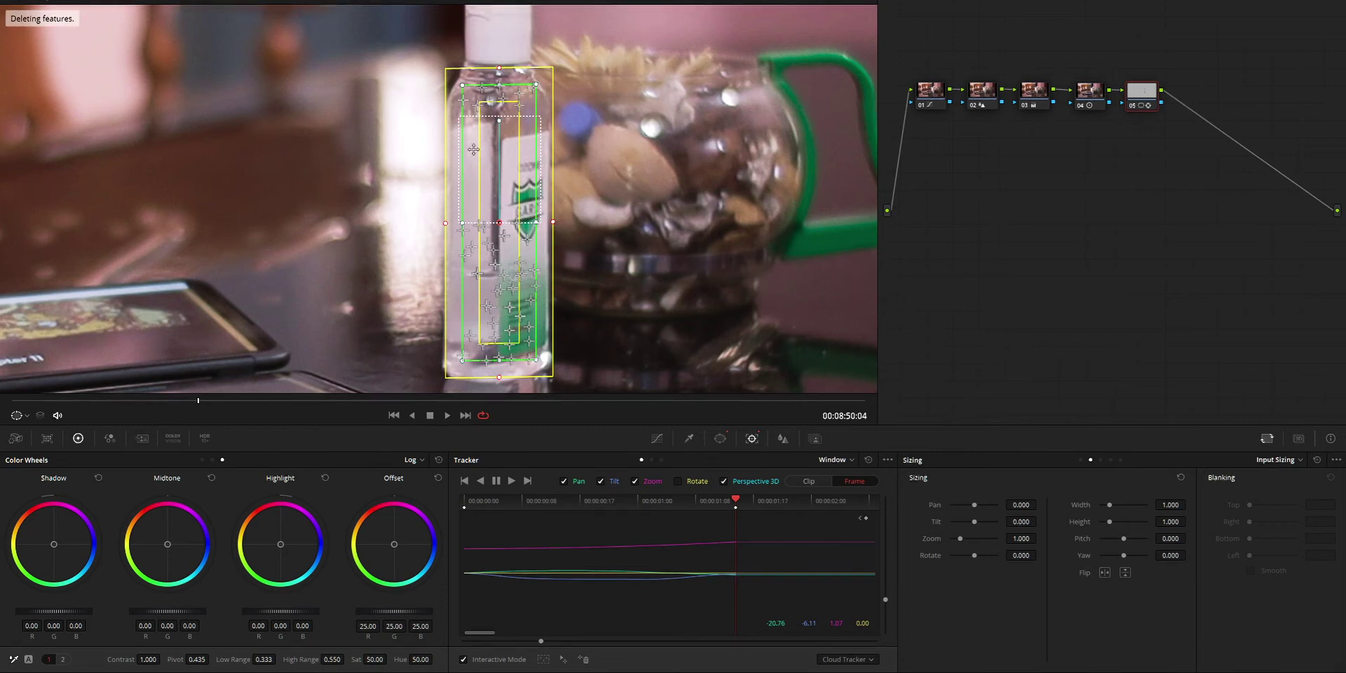
mouse_move(480, 235)
left_mouse_down()
mouse_move(486, 298)
mouse_move(491, 251)
left_mouse_up()
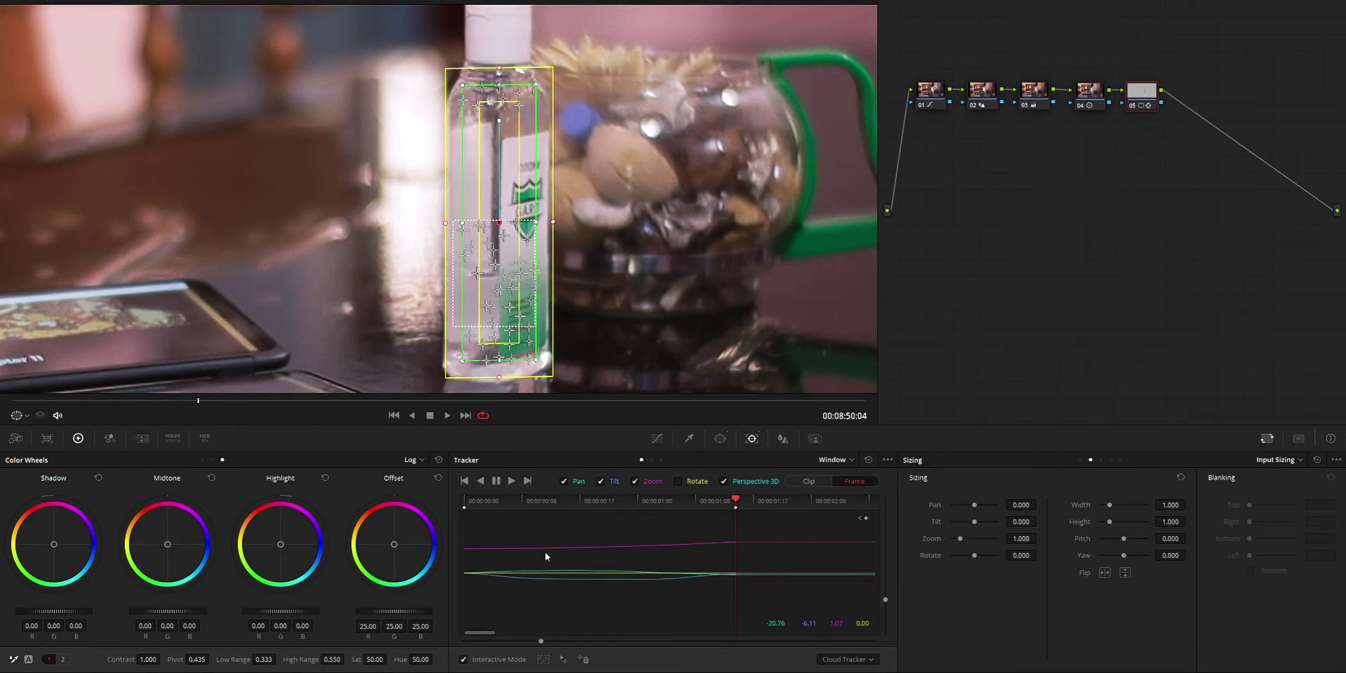
Delete the lower-region features and switch the tracker mode to Stabilizer
left_click(584, 659)
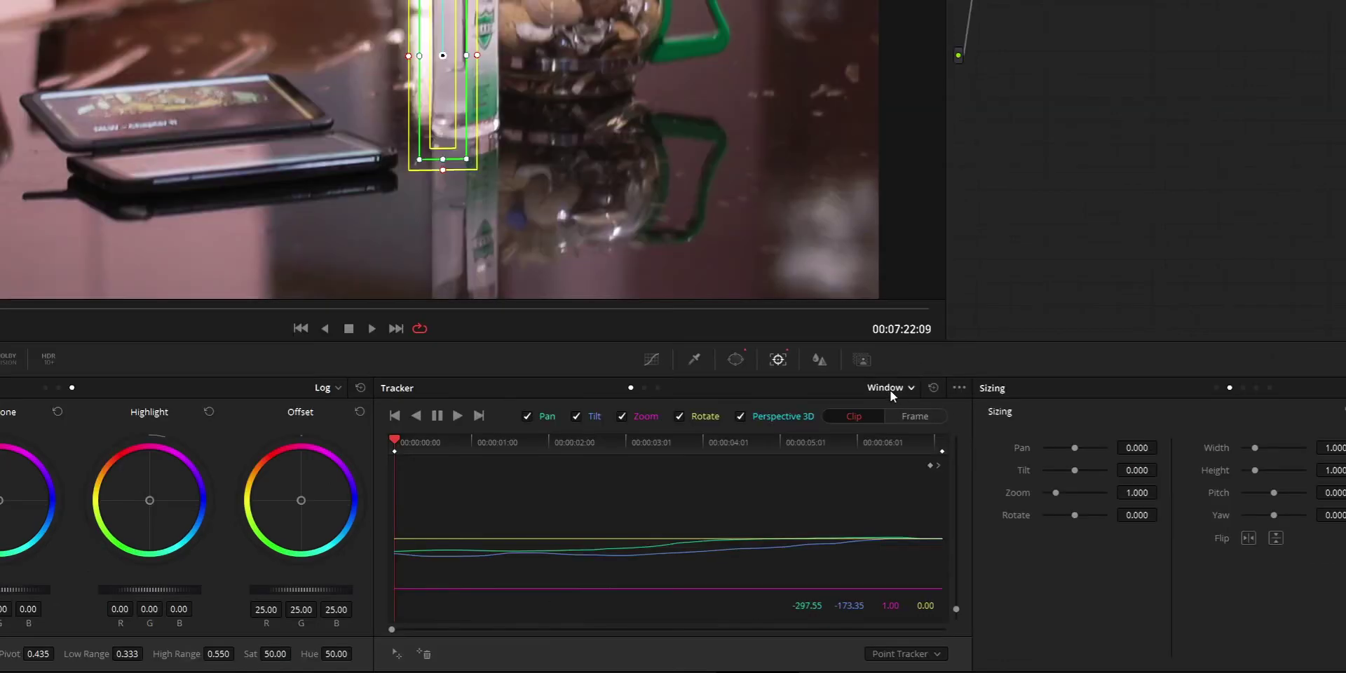
left_click(915, 391)
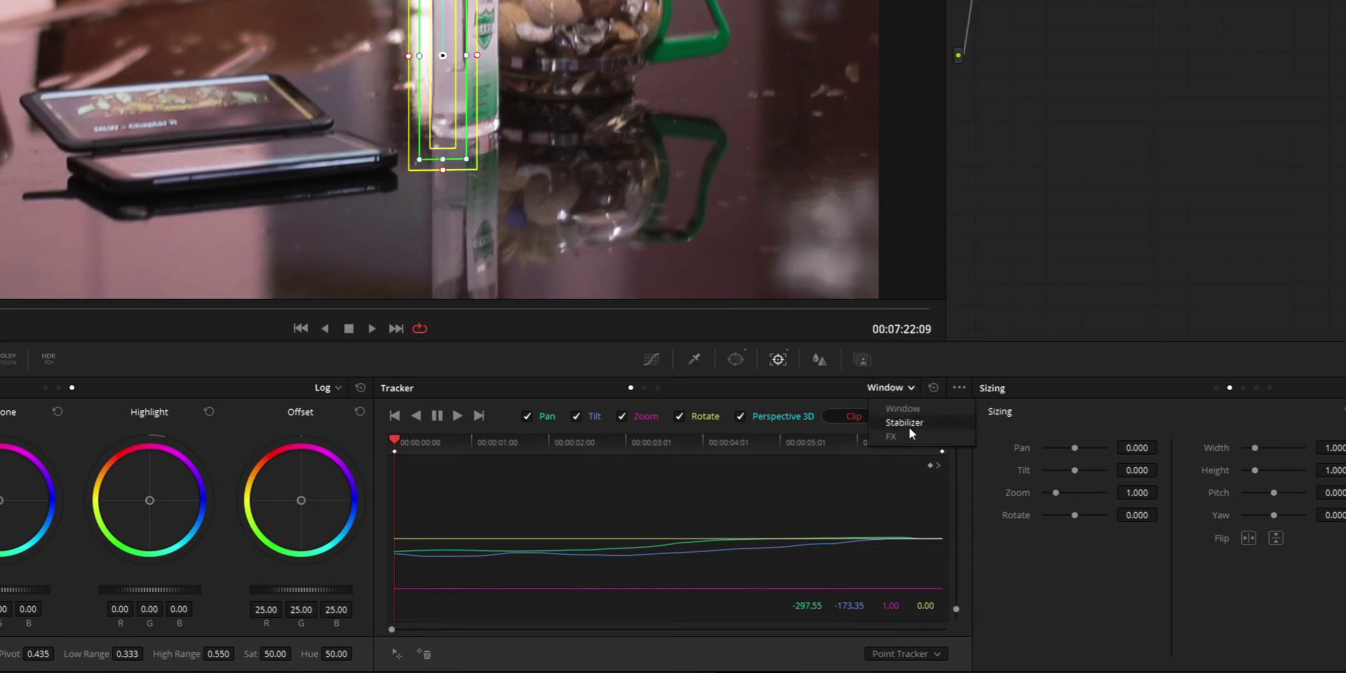
left_click(904, 423)
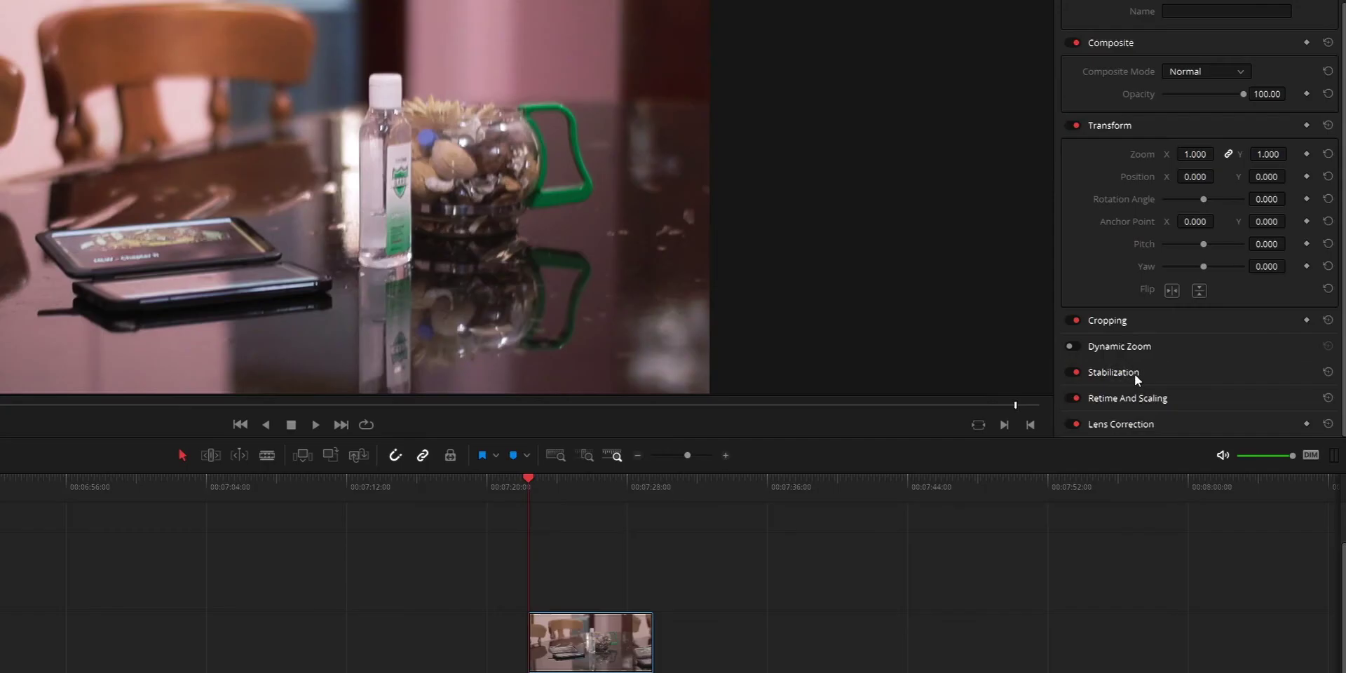
Review the clip's Stabilization settings in the Inspector, then switch the tracker to FX
left_click(1138, 372)
scroll(1152, 373, "down", 3)
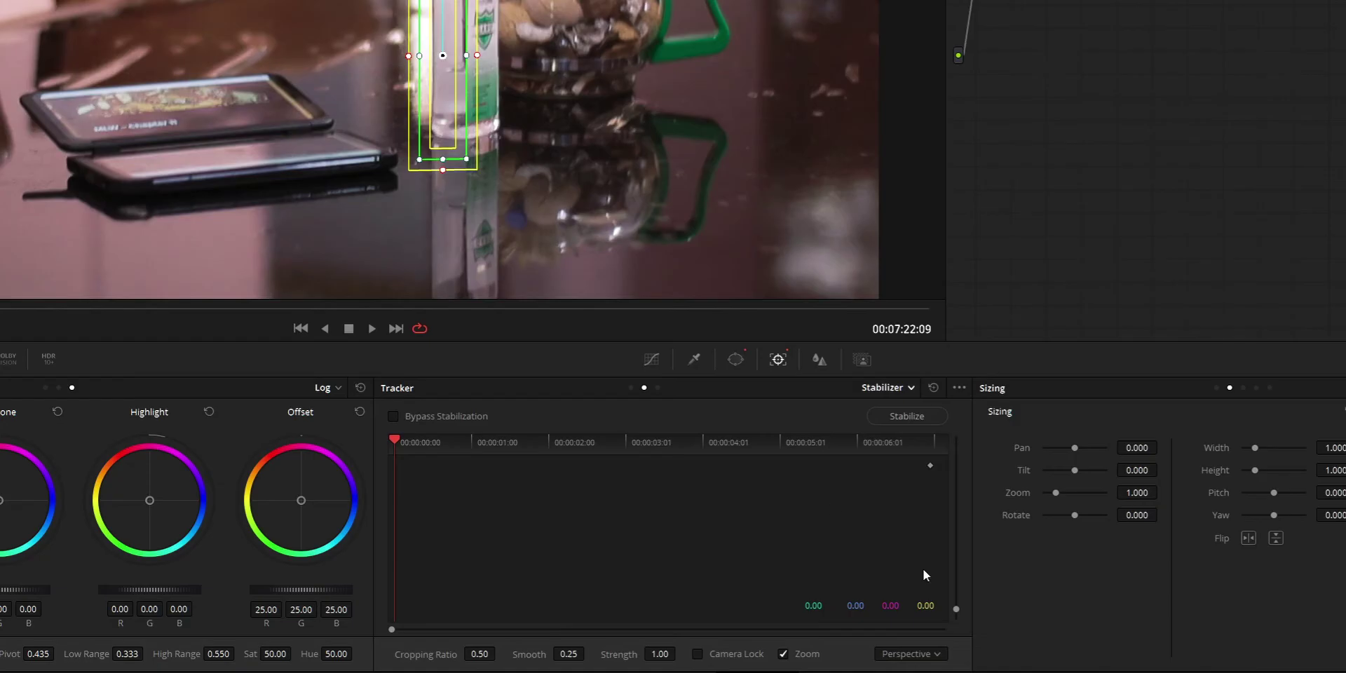
left_click(909, 390)
left_click(886, 437)
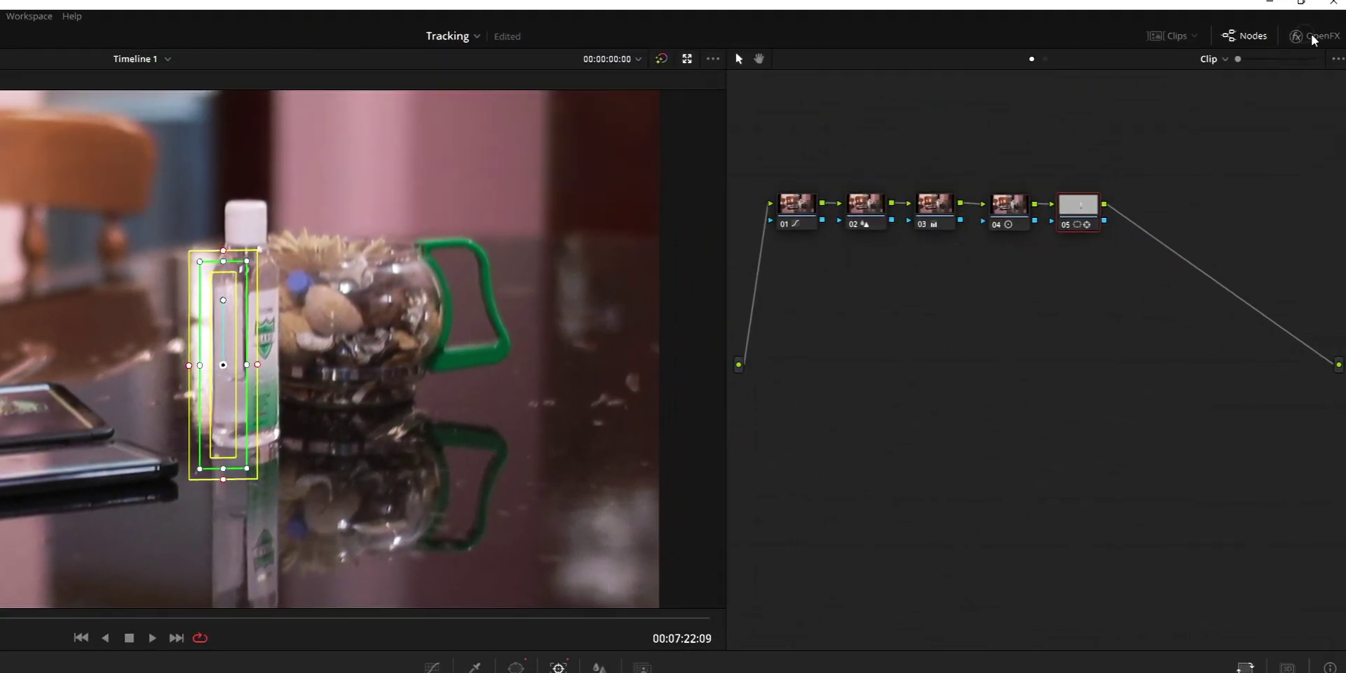
Browse the ResolveFX and BCC effects in the OpenFX library
left_click(1313, 36)
scroll(1139, 493, "down", 20)
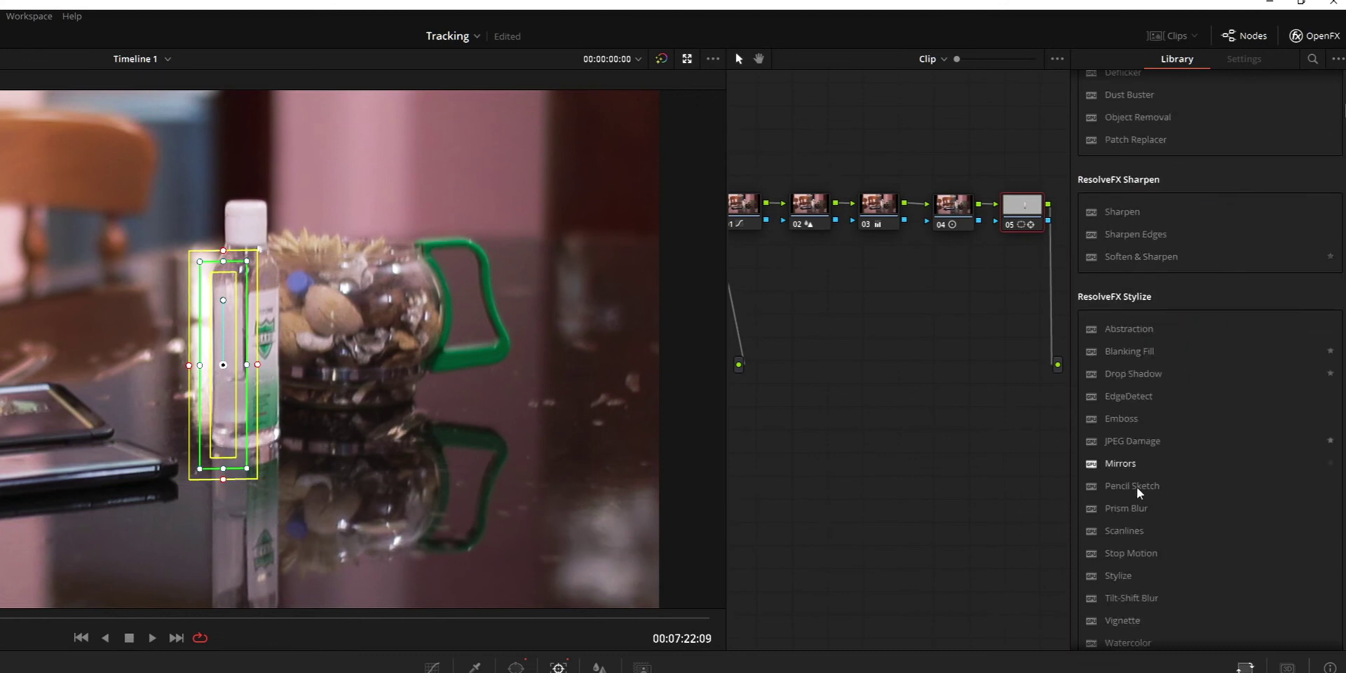
scroll(1187, 465, "down", 15)
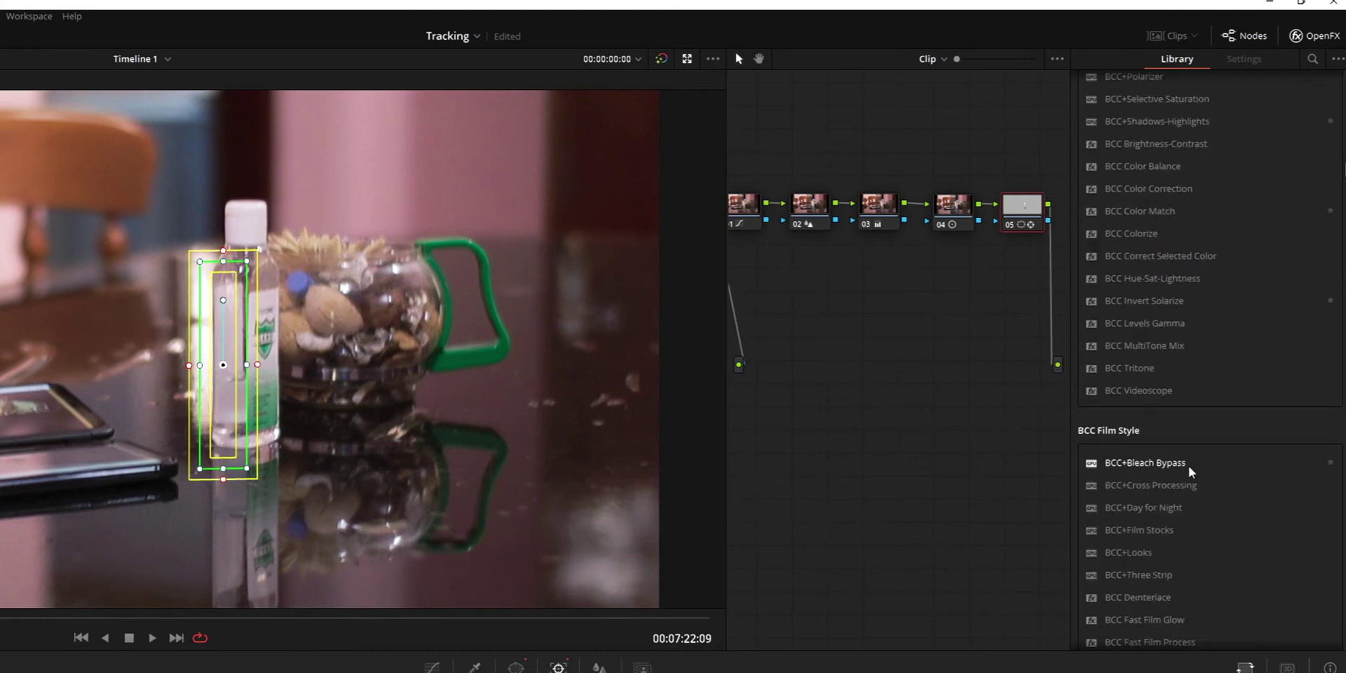
scroll(1190, 471, "down", 5)
scroll(1192, 473, "up", 15)
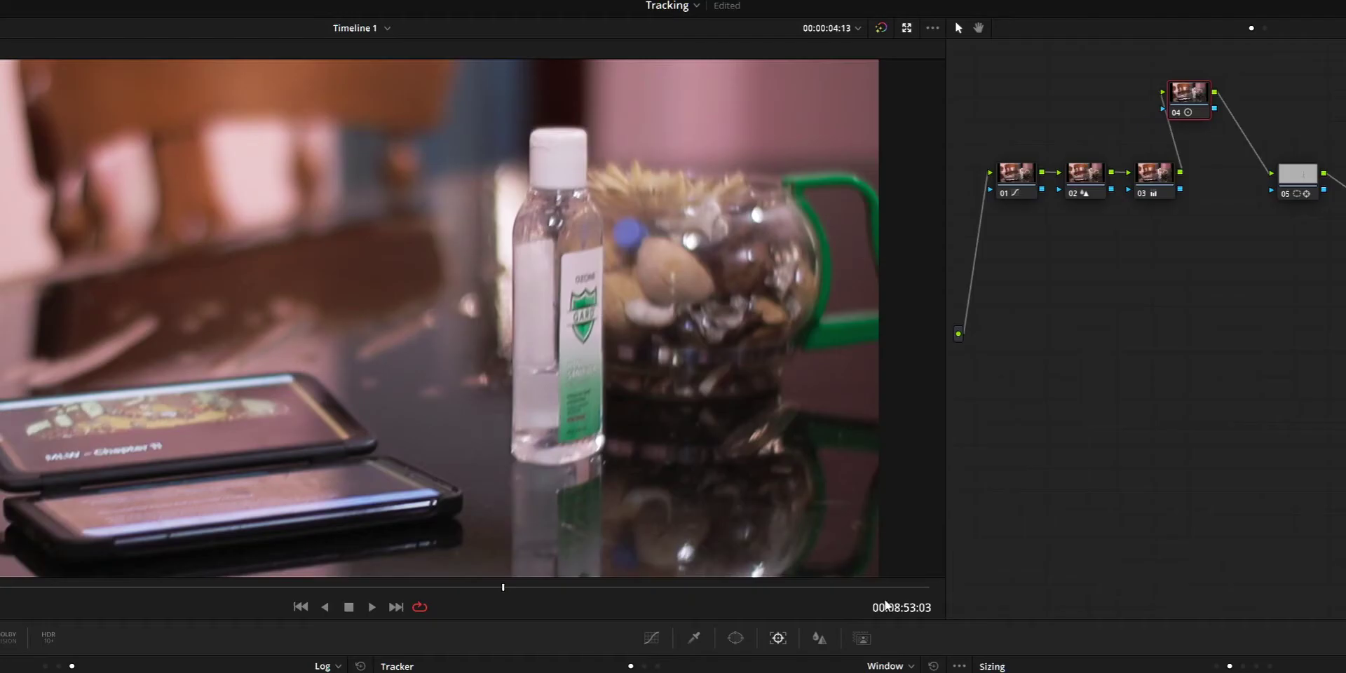
Add serial node 06 after node 04 and raise its contrast to 1.492
key("alt+s")
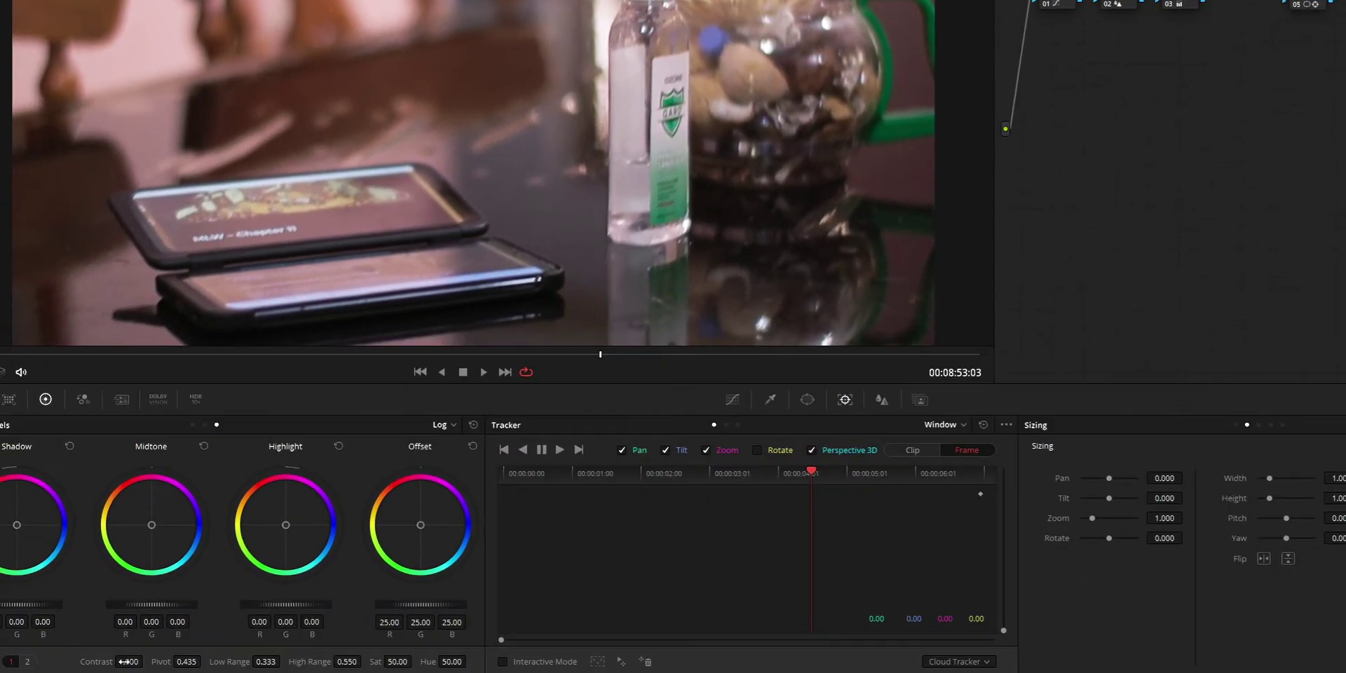
left_click_drag(128, 661, 151, 661)
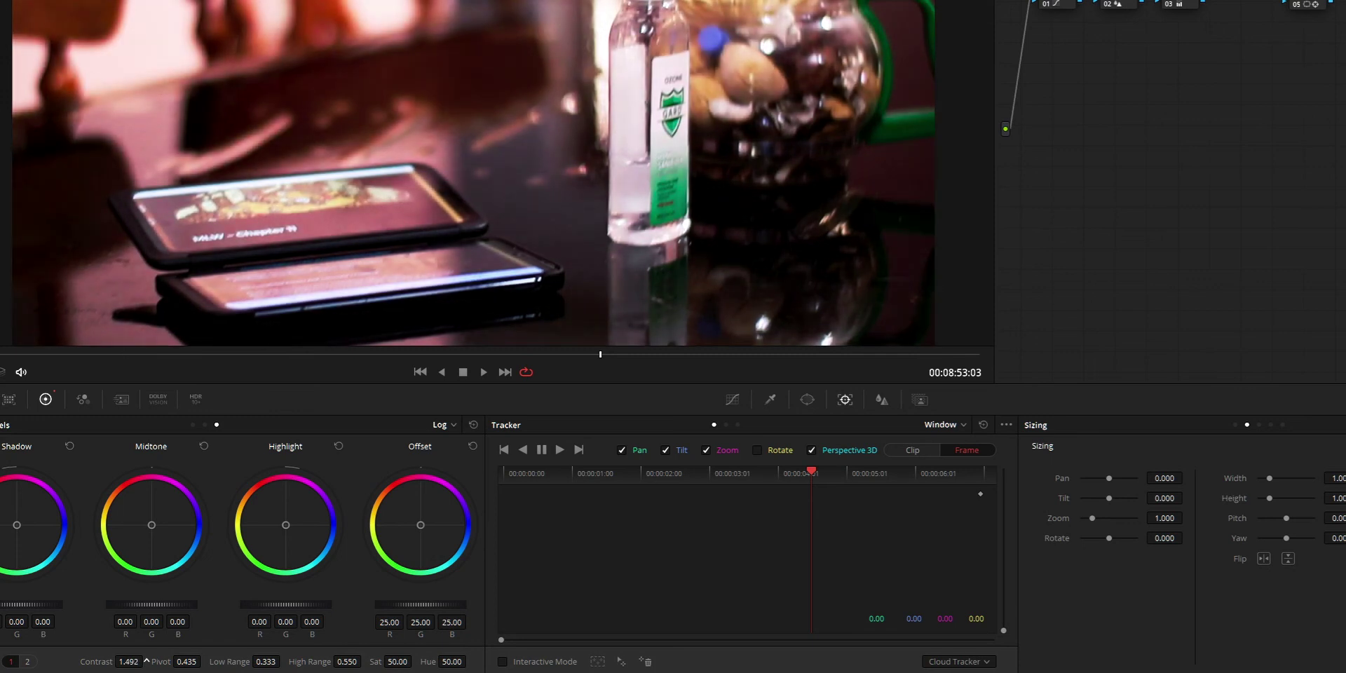